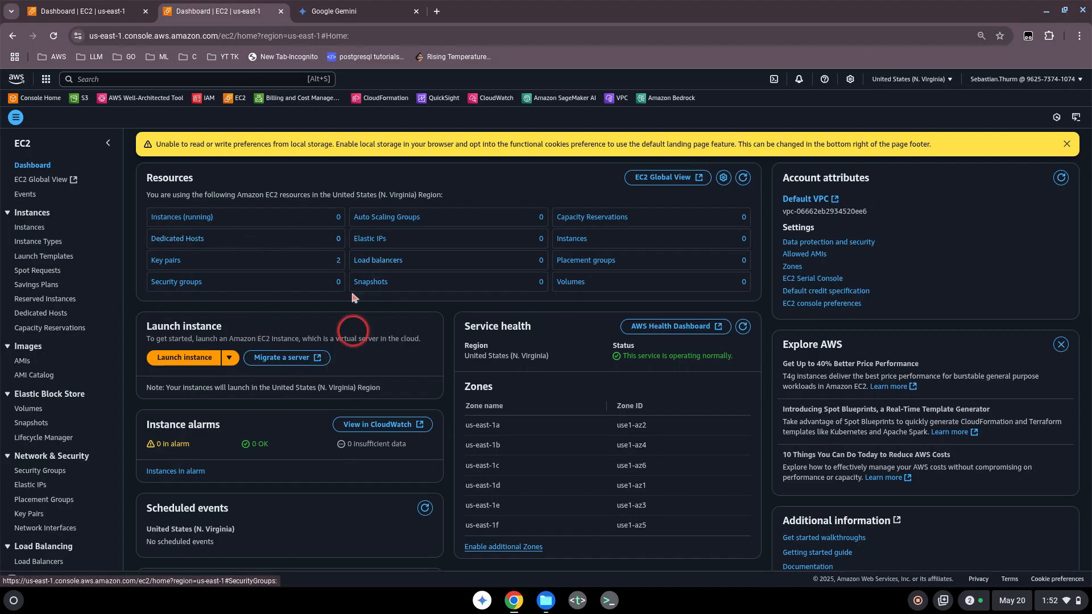
Open the EC2 dashboard by searching 'ec2' in the console search bar.
left_click(88, 79)
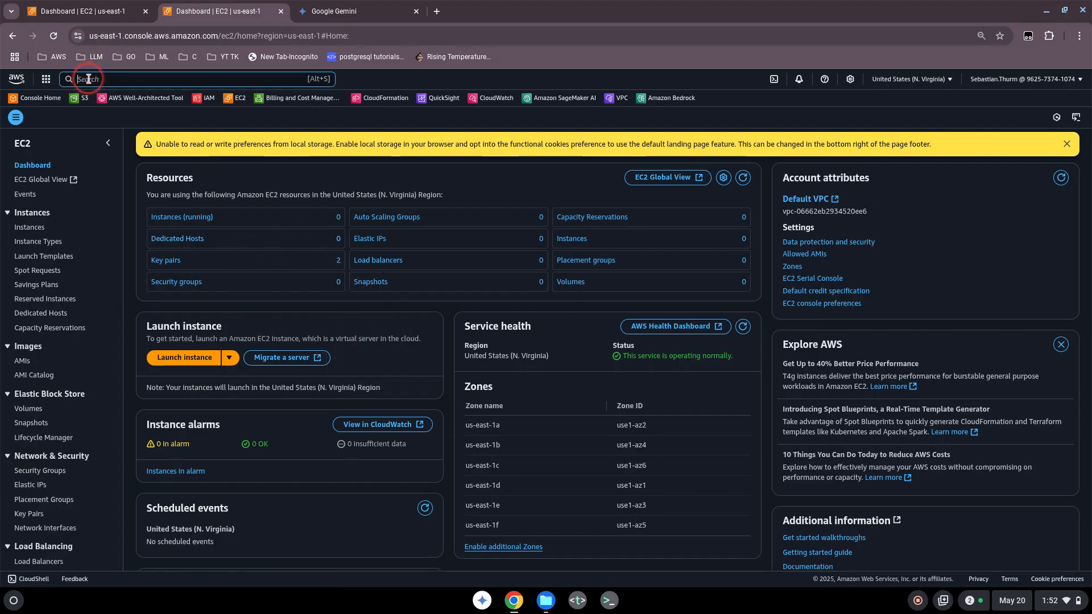
type("ec2")
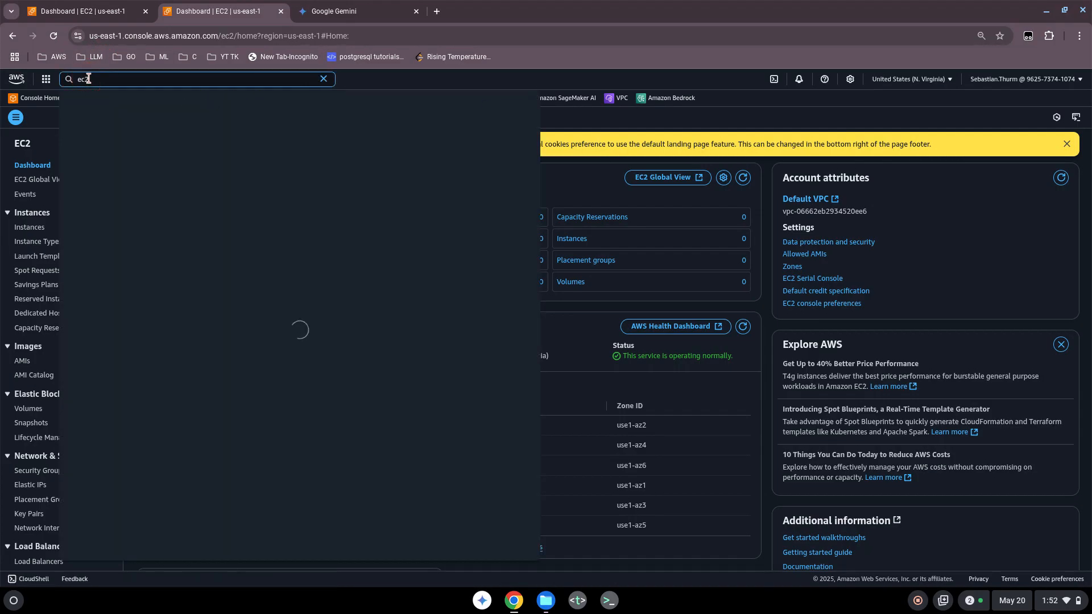
left_click(223, 131)
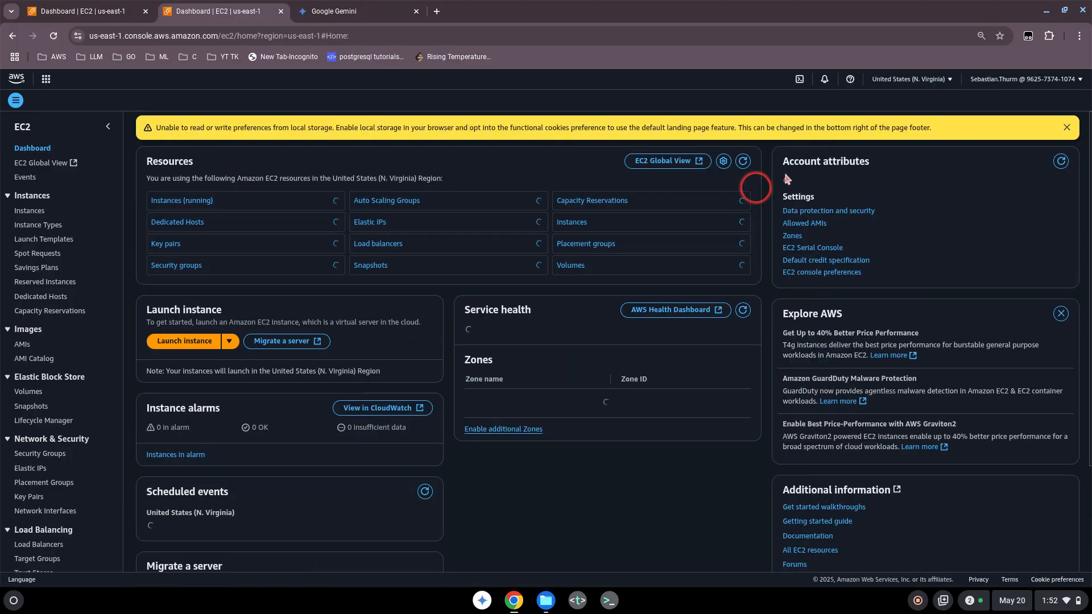
Confirm the region stays N. Virginia and dismiss the local-storage preferences warning.
left_click(911, 85)
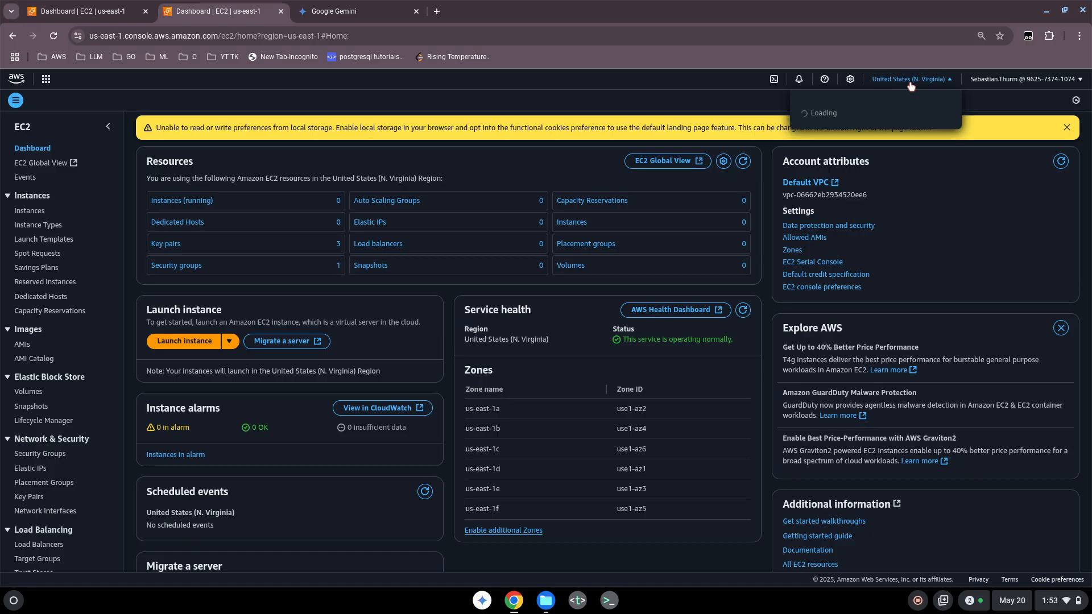
left_click(910, 85)
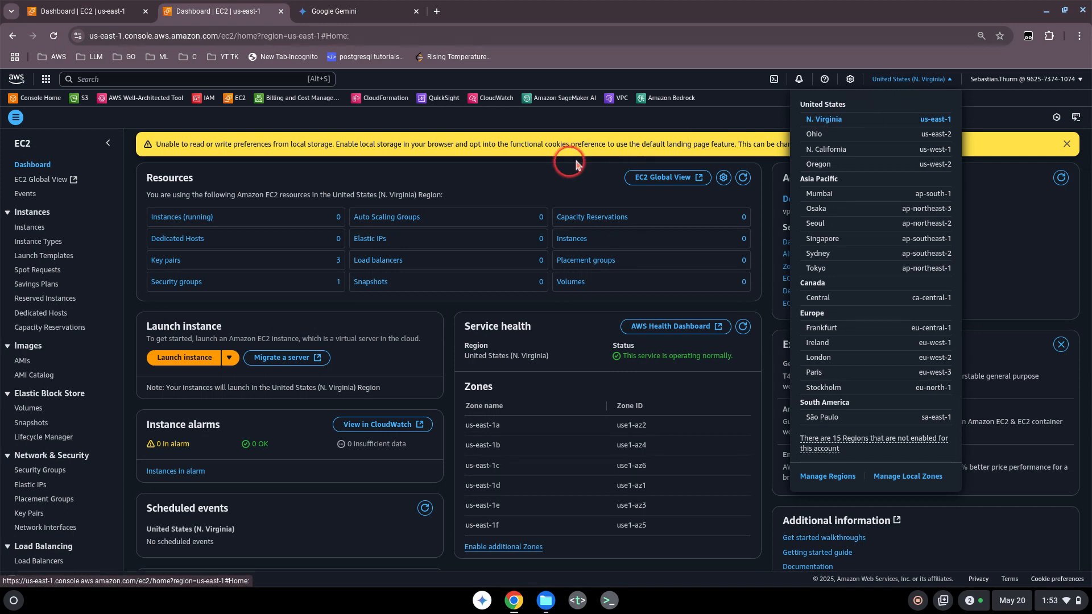
left_click(538, 170)
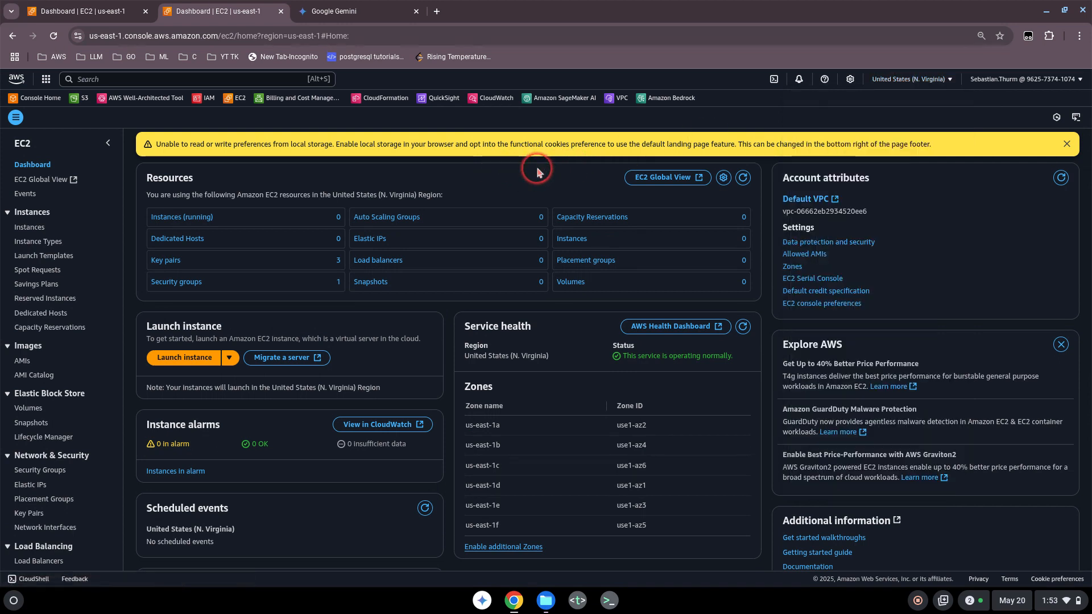
left_click(1067, 144)
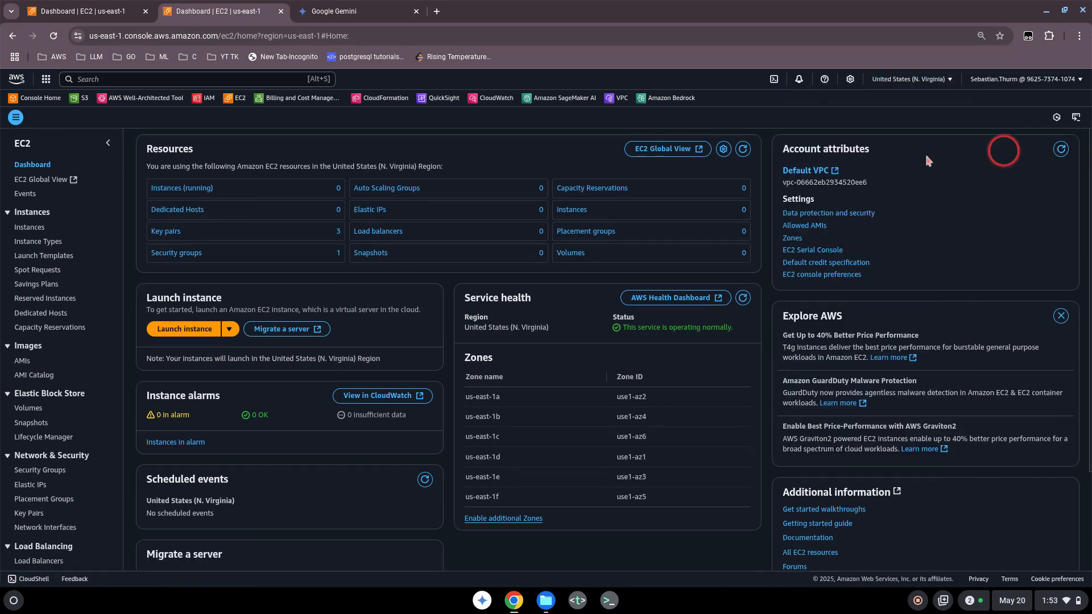
Start a new instance named myinstancefortesting, keeping the Amazon Linux 2023 AMI and t2.micro.
left_click(196, 333)
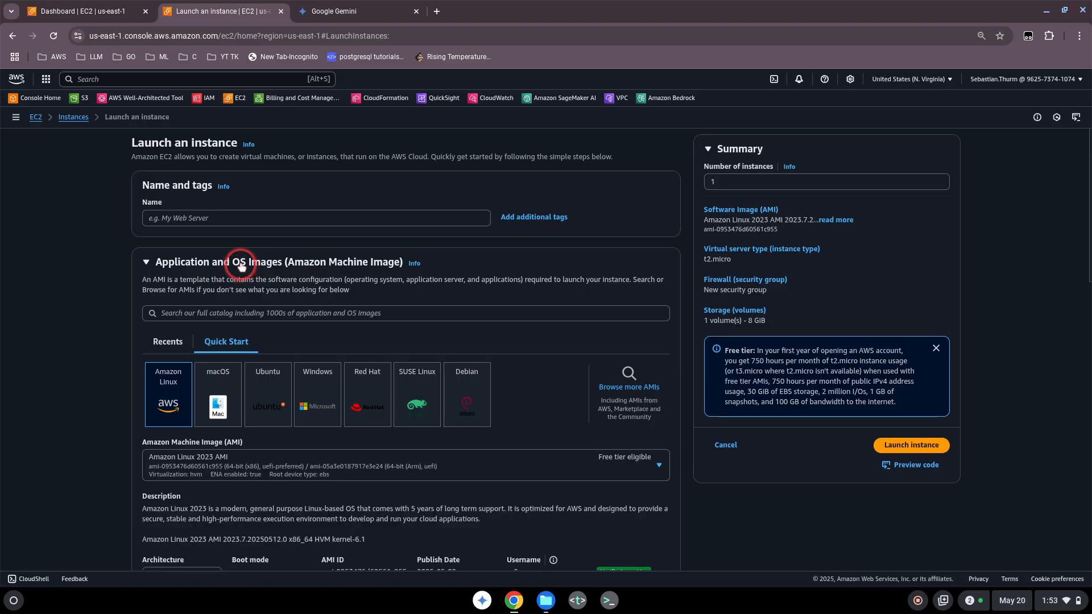
left_click(180, 218)
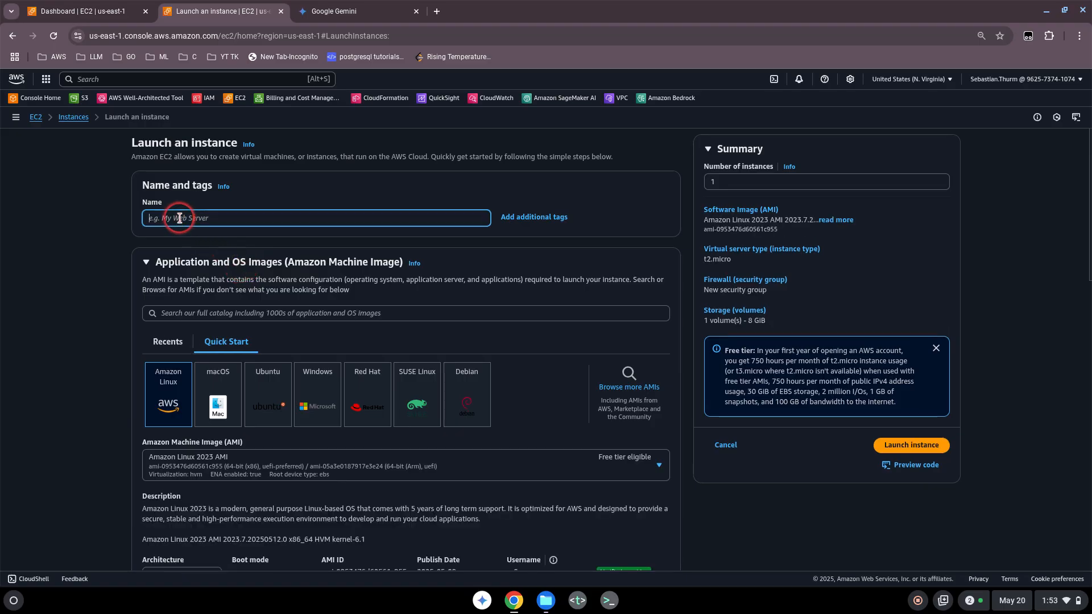
type("myinstan")
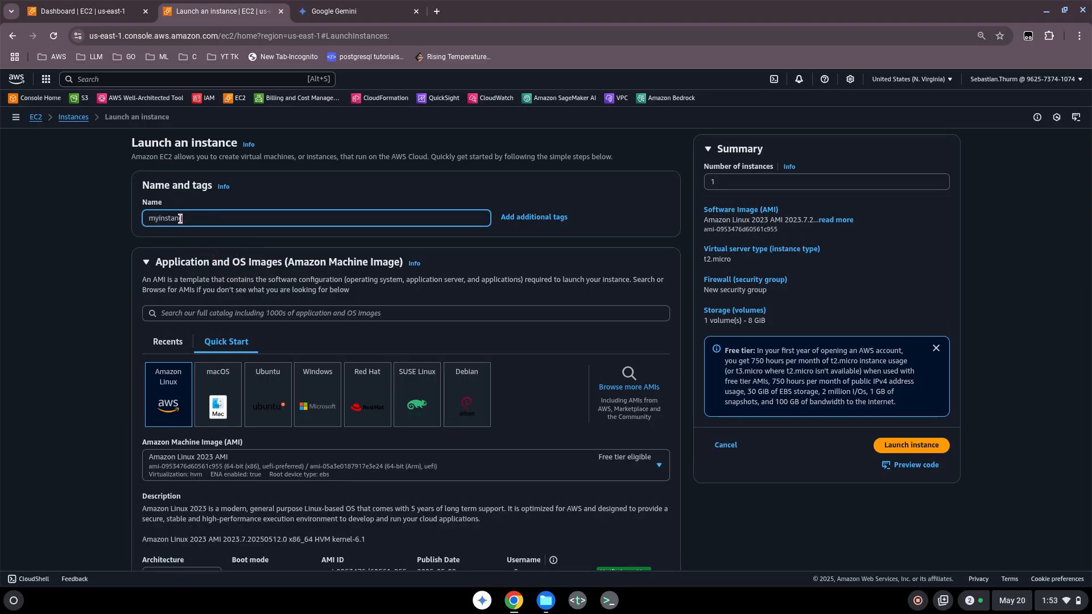
type("cefortesting")
scroll(522, 390, "down", 1)
scroll(519, 389, "down", 1)
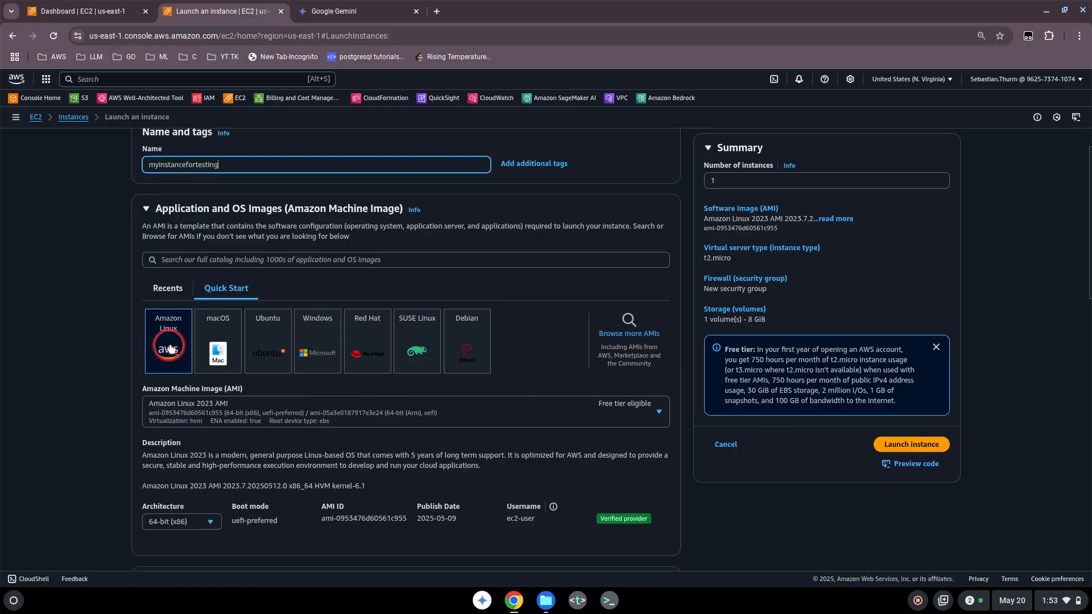
scroll(290, 407, "down", 1)
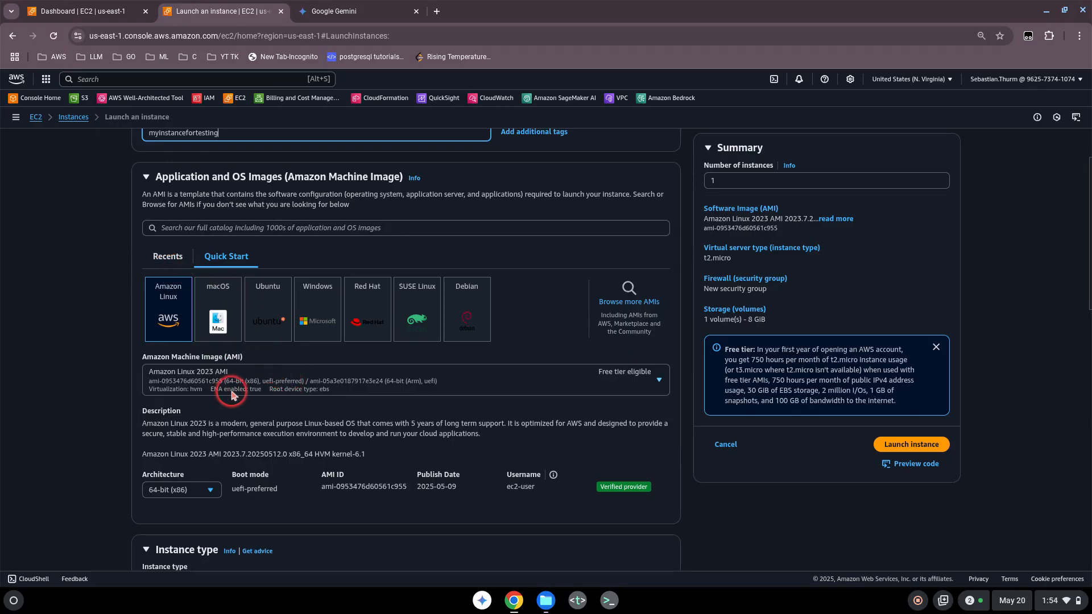
scroll(287, 412, "down", 3)
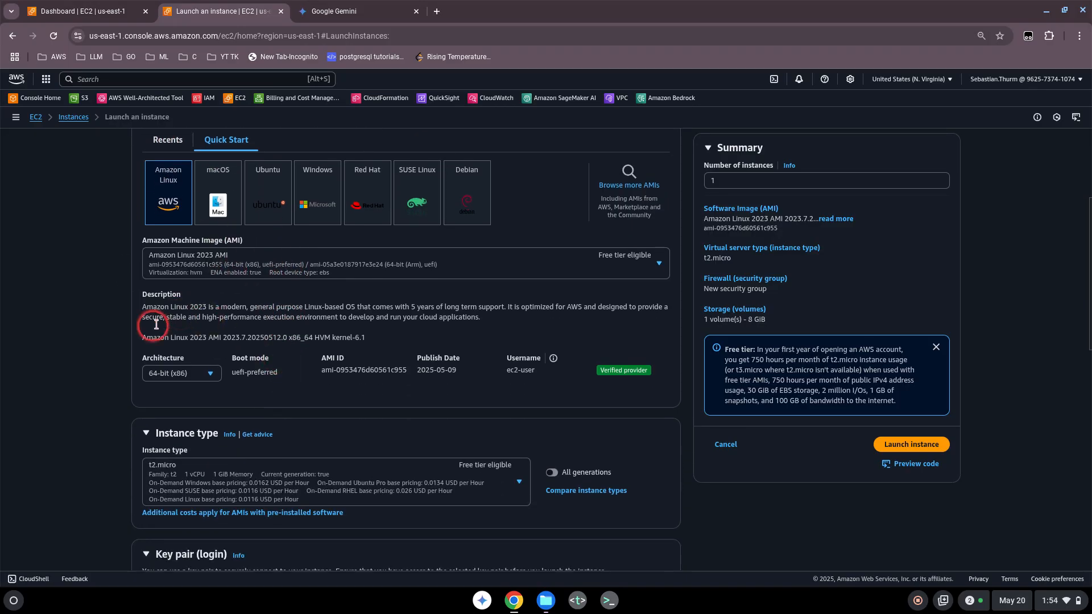
scroll(340, 370, "down", 1)
scroll(341, 370, "down", 4)
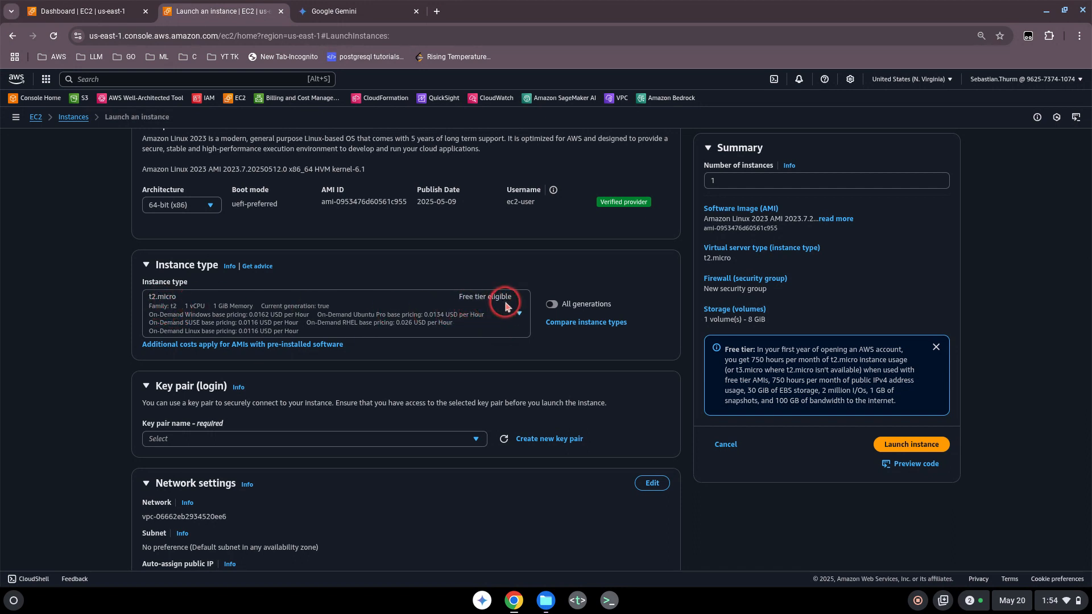
Browse the instance type comparison table and confirm t2.micro as the instance type.
left_click(587, 323)
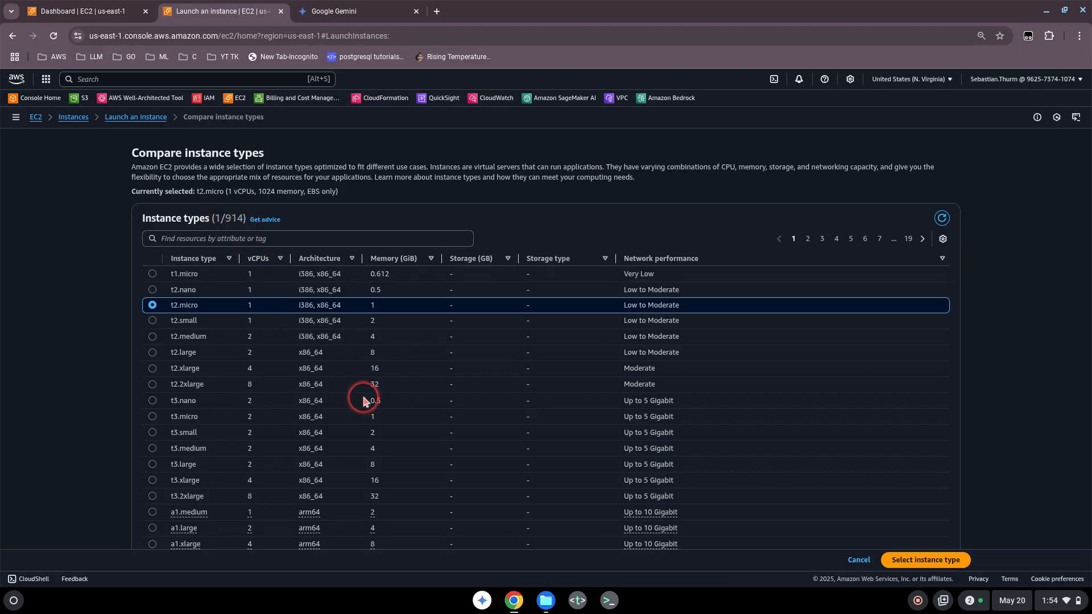
scroll(364, 401, "down", 1)
scroll(364, 402, "down", 4)
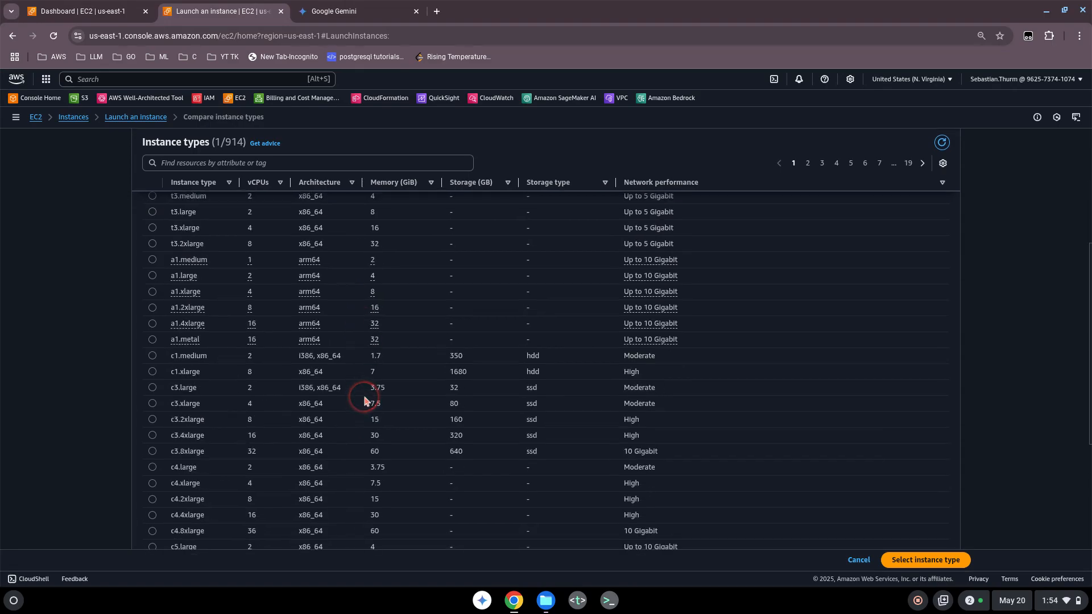
scroll(364, 398, "up", 5)
scroll(347, 401, "down", 9)
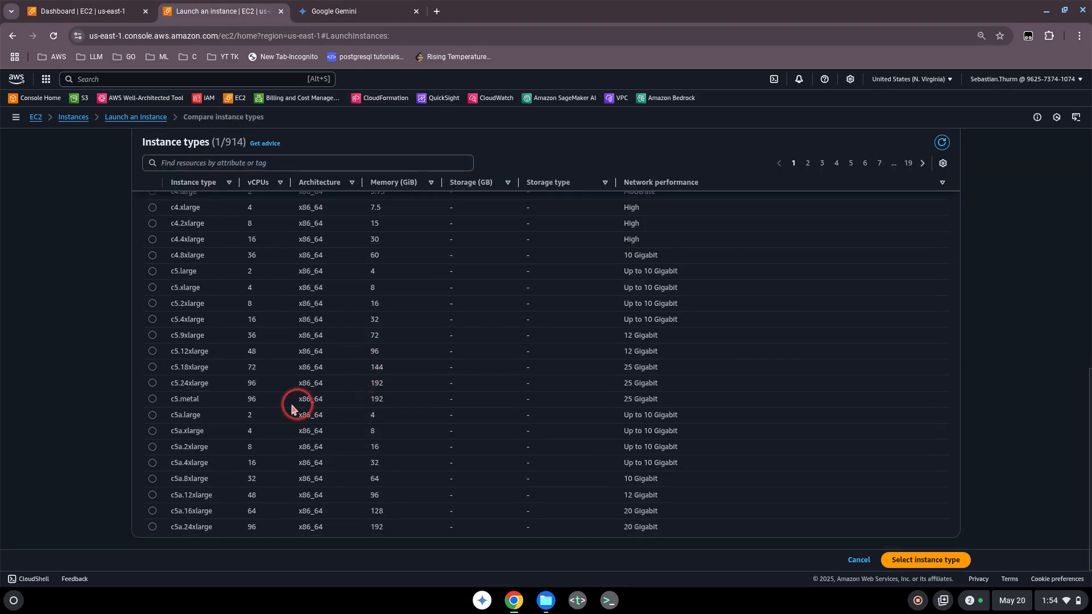
scroll(198, 479, "up", 1)
scroll(198, 478, "down", 1)
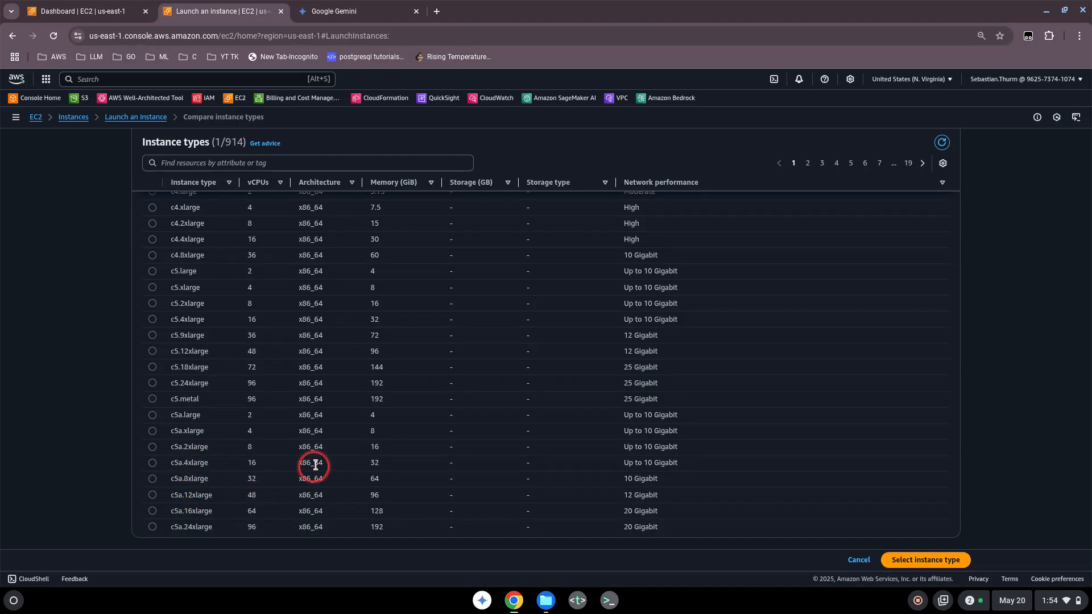
scroll(316, 464, "up", 20)
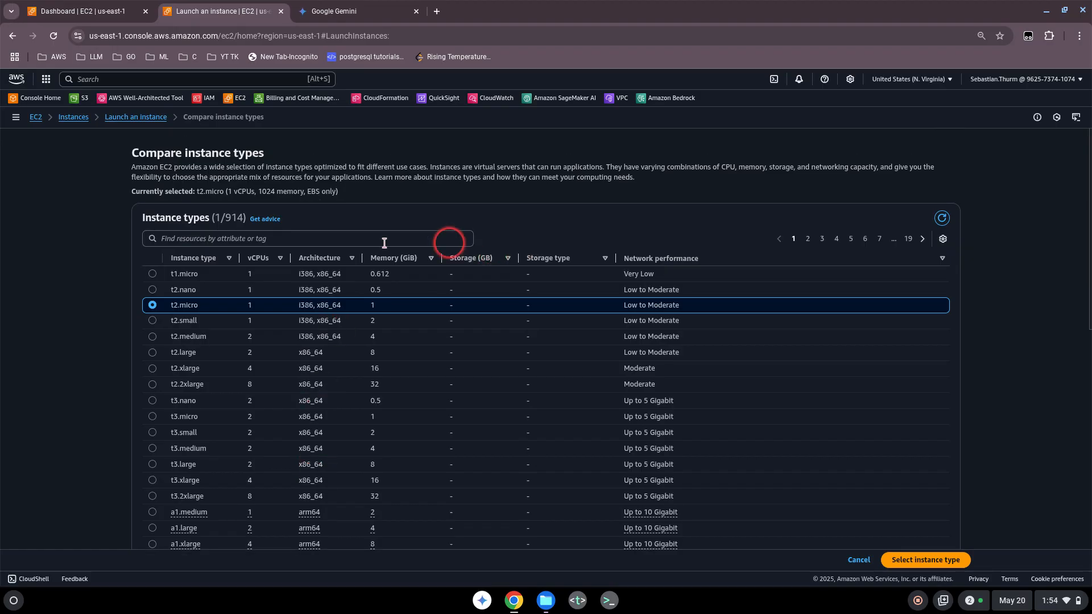
left_click(911, 561)
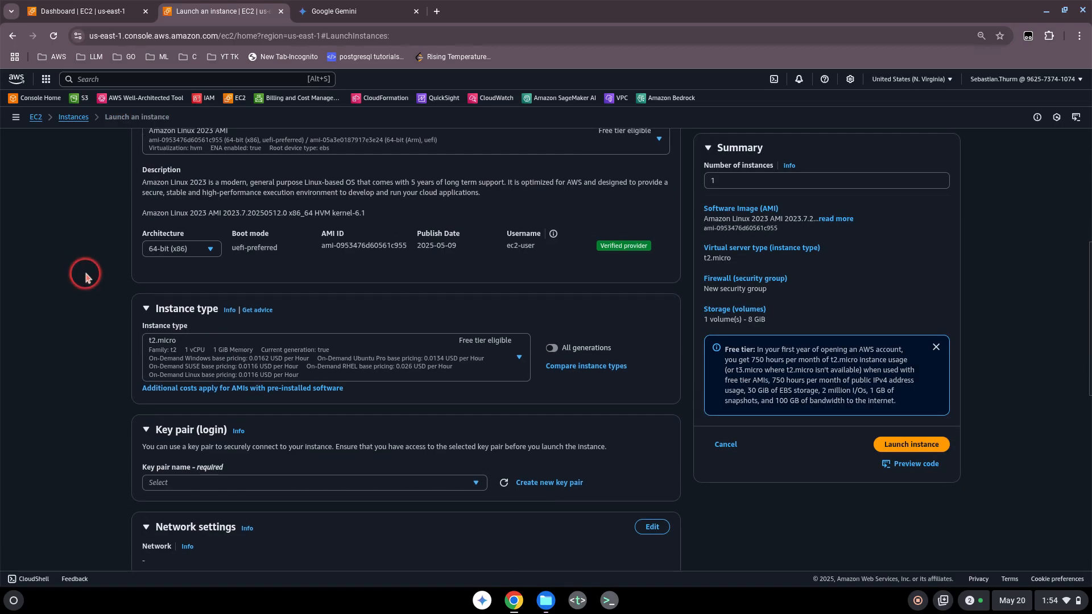
Create an RSA key pair named mykeyformyinstance in .pem format and download it.
scroll(101, 324, "down", 1)
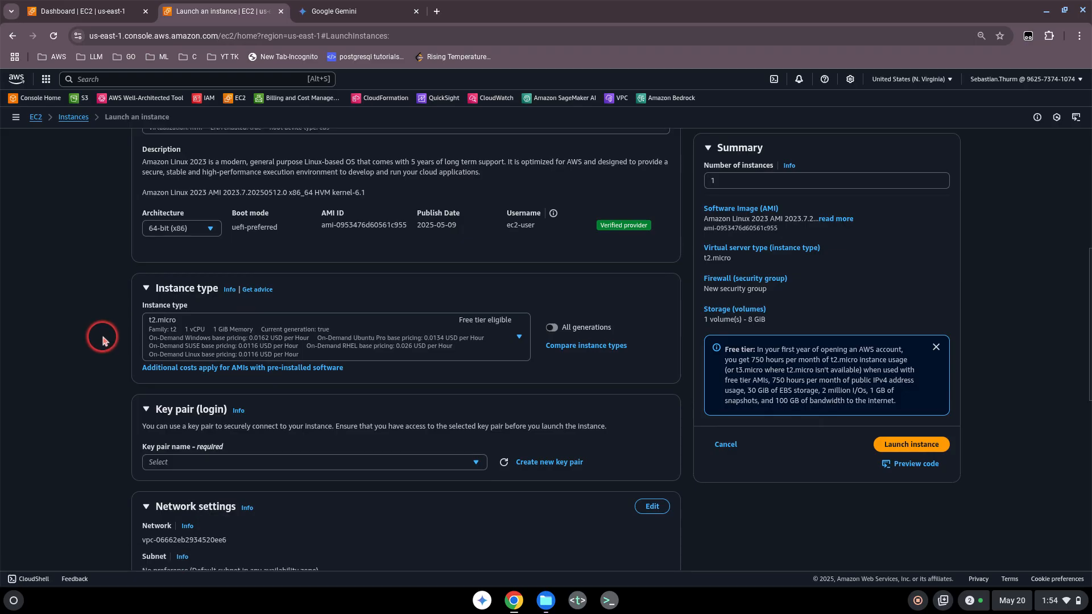
scroll(105, 340, "down", 1)
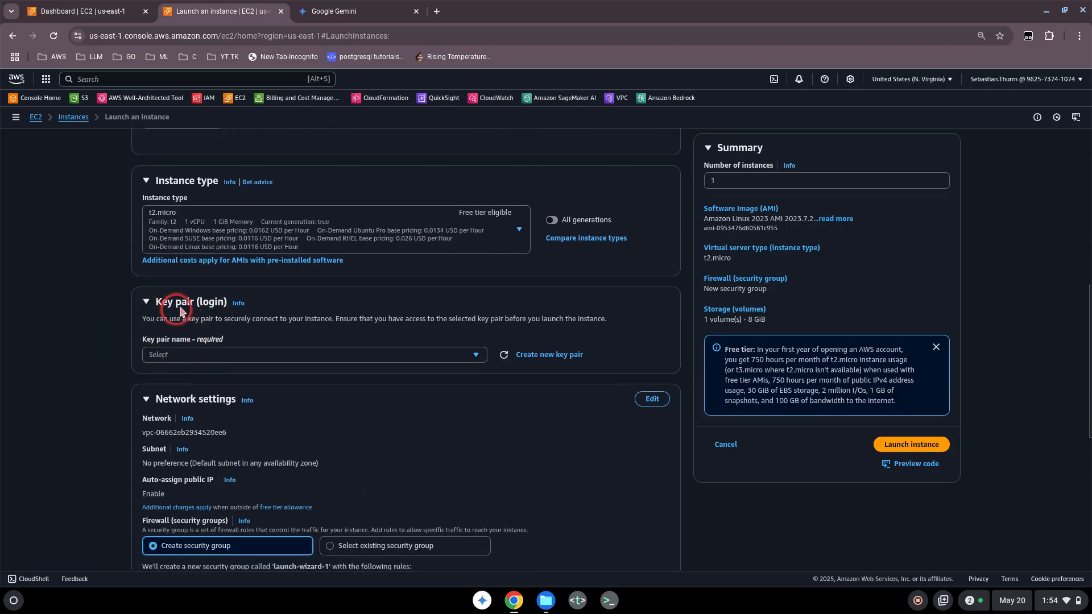
left_click(538, 356)
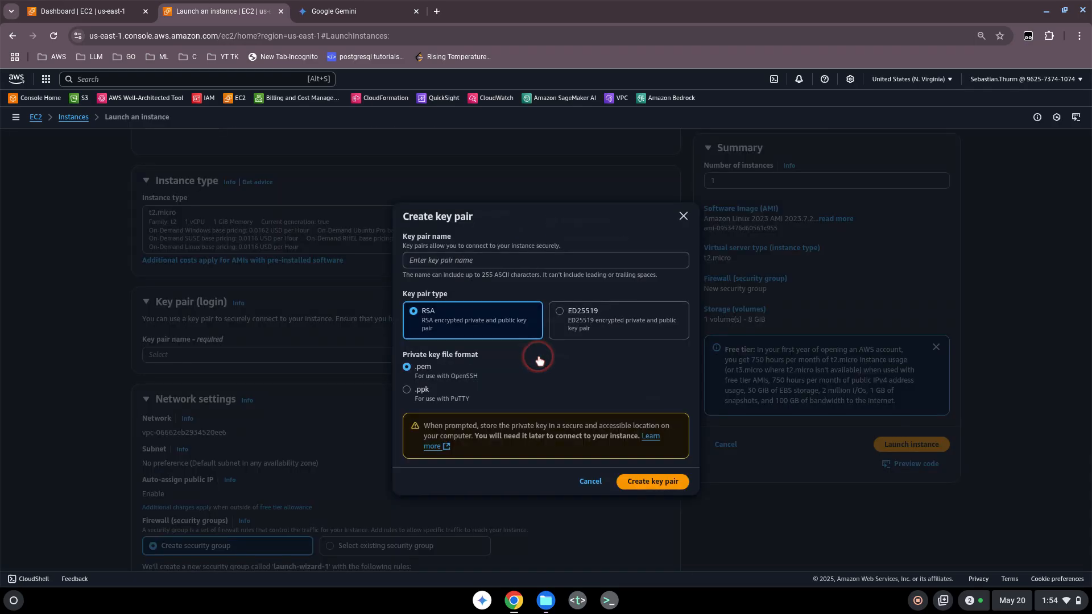
left_click(439, 261)
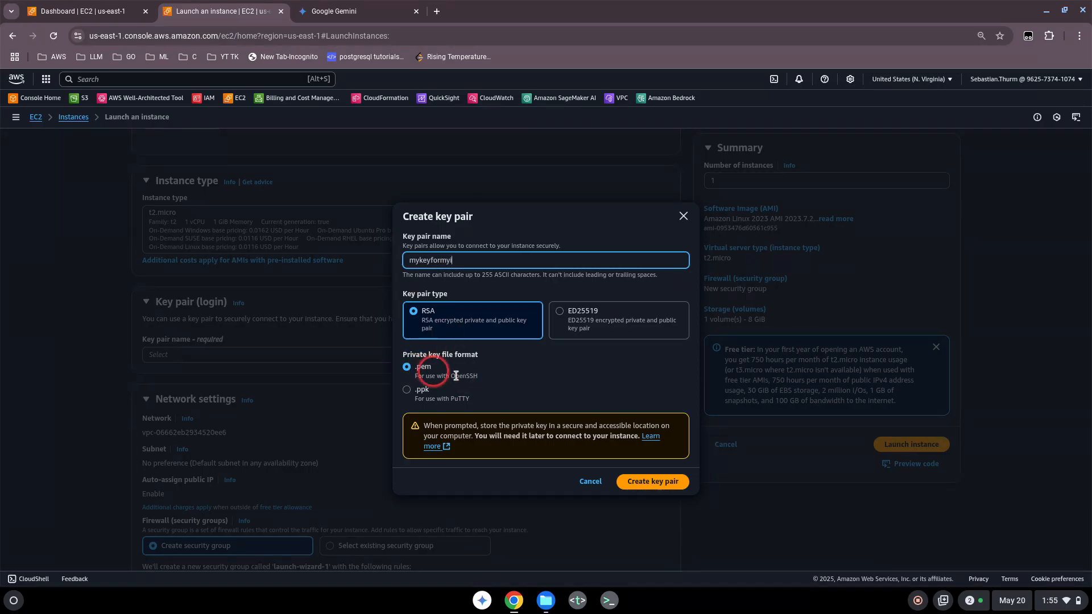
type("nstance")
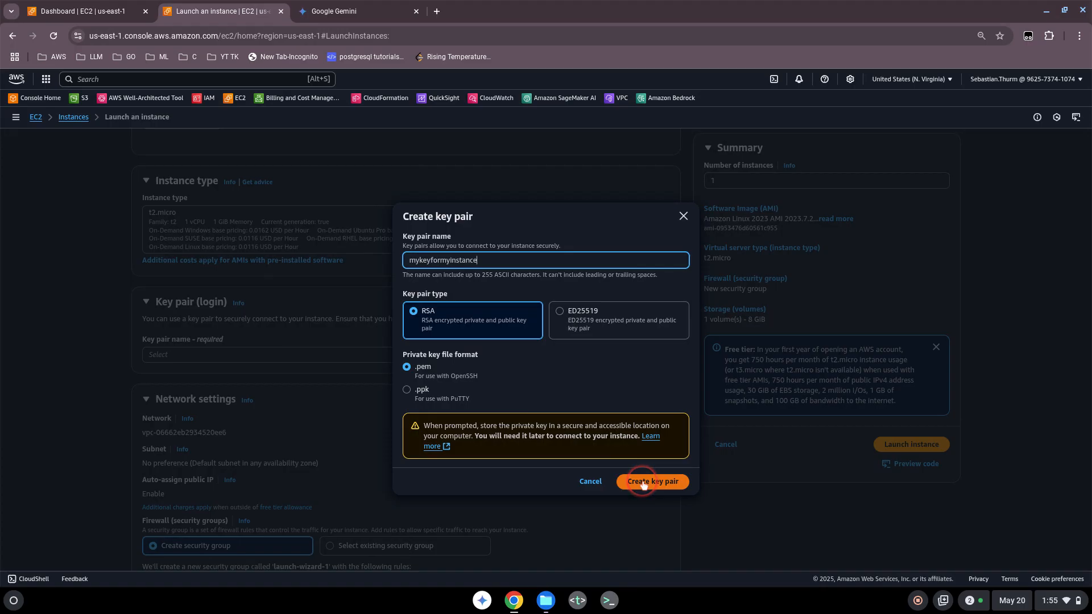
left_click(643, 484)
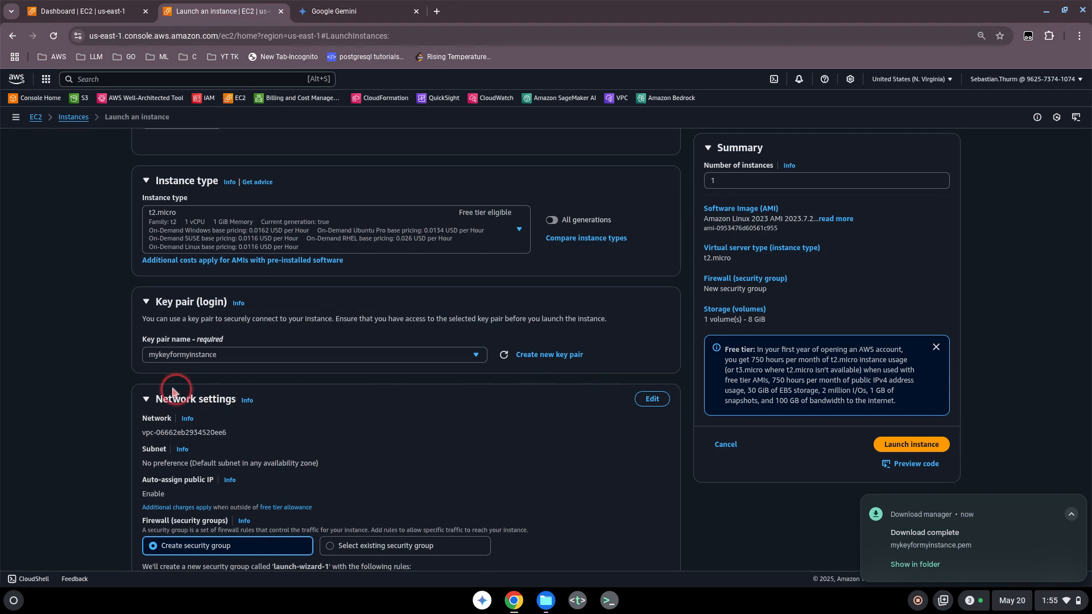
Review the network settings and keep SSH access allowed from Anywhere.
scroll(111, 378, "down", 2)
scroll(224, 373, "down", 2)
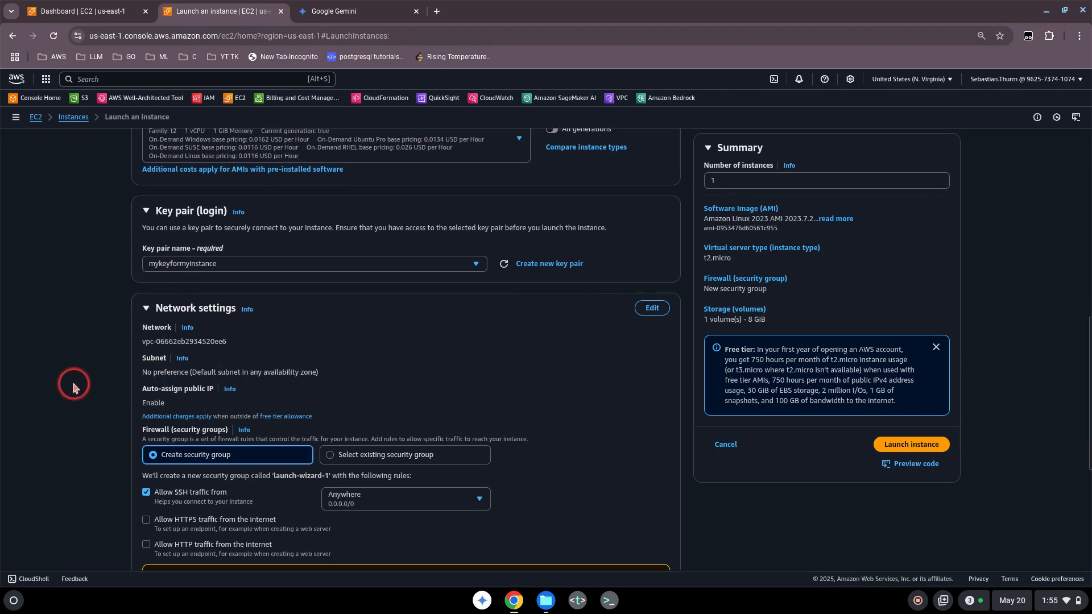
scroll(70, 381, "down", 2)
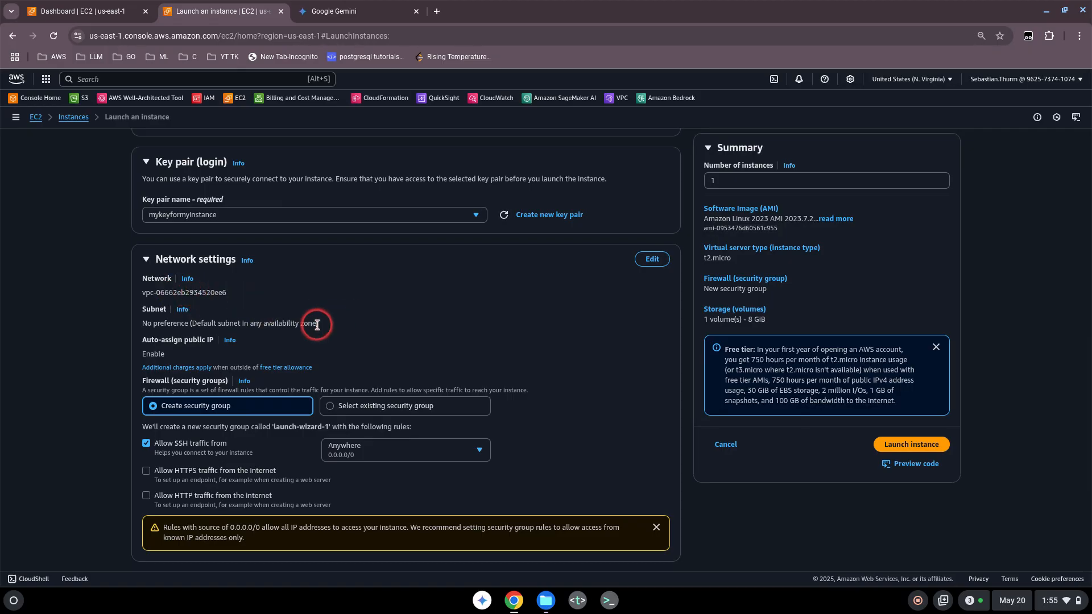
scroll(317, 325, "down", 1)
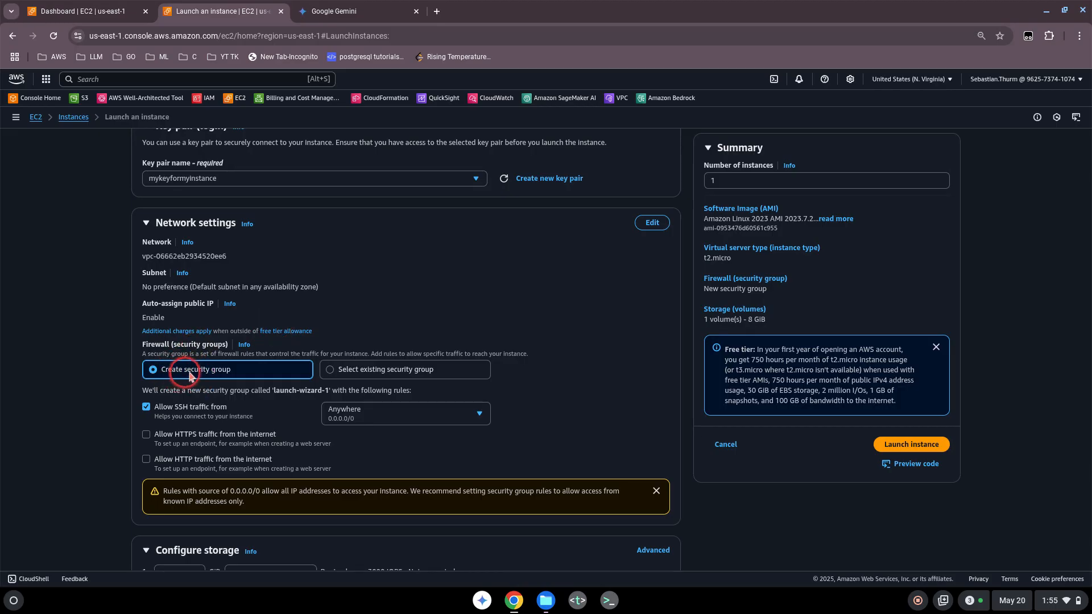
scroll(222, 374, "down", 1)
scroll(230, 373, "down", 1)
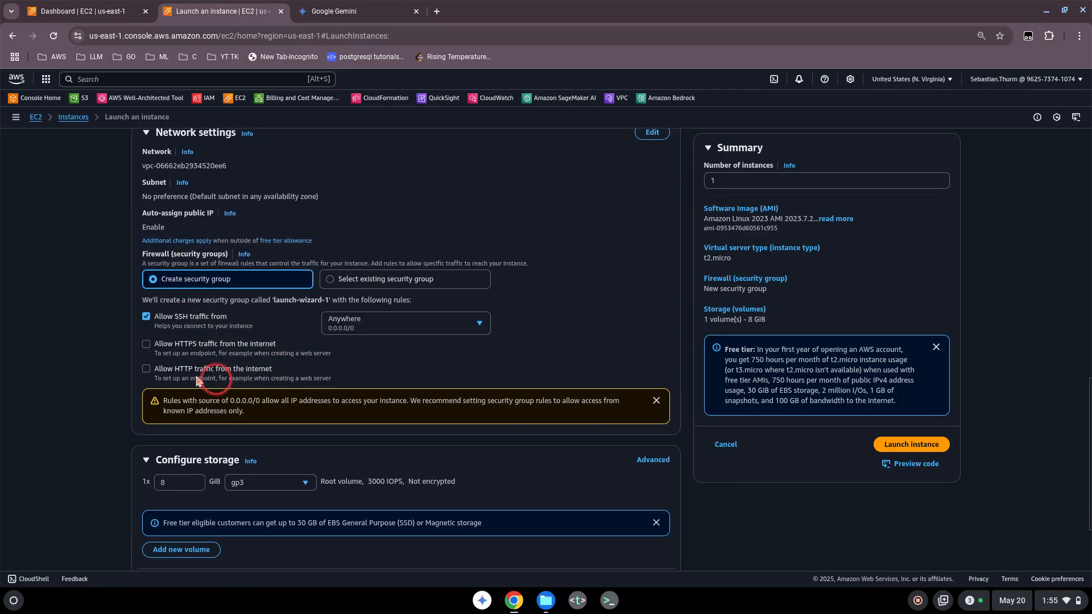
scroll(63, 378, "down", 1)
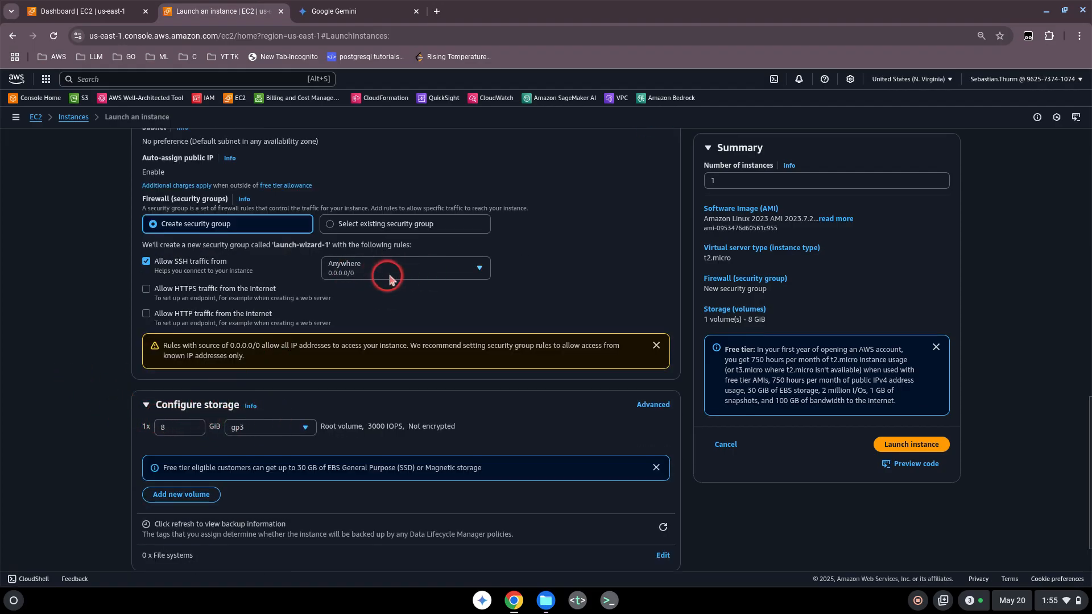
left_click(480, 268)
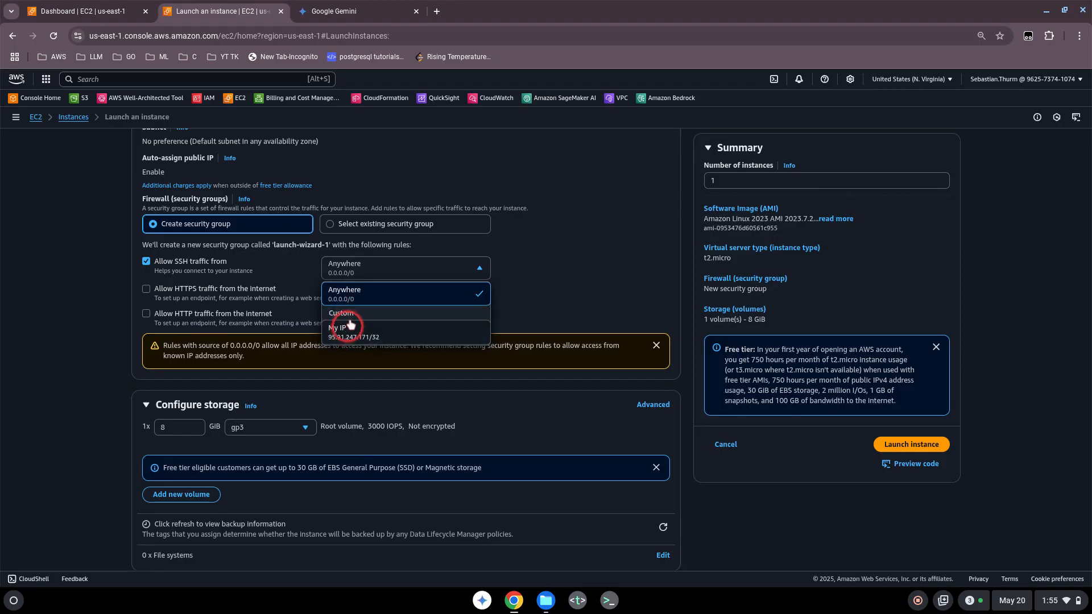
left_click(516, 287)
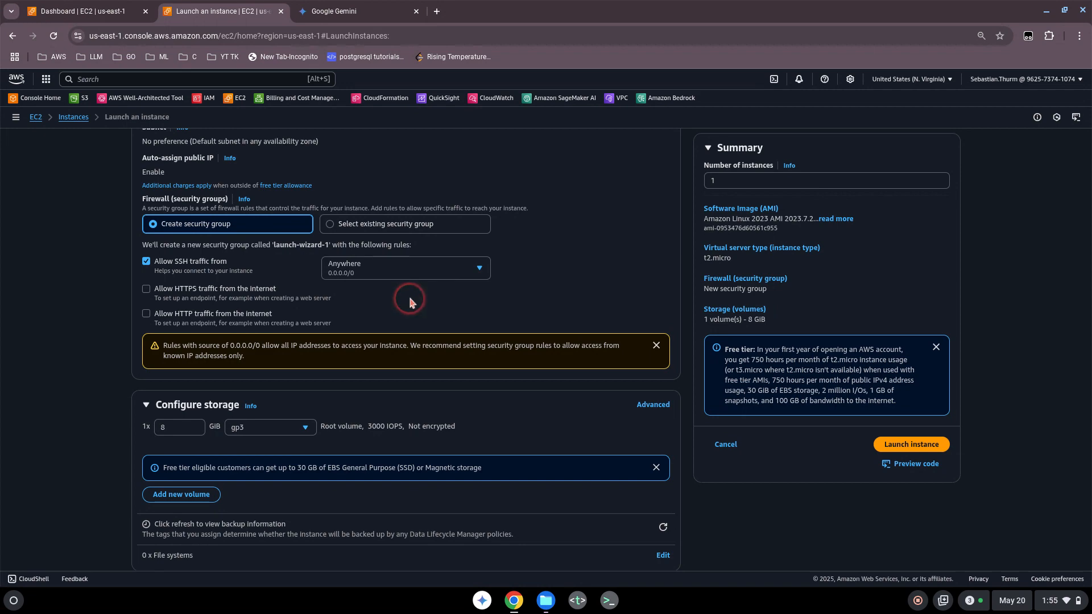
Review the storage settings and launch the instance.
scroll(409, 302, "up", 3)
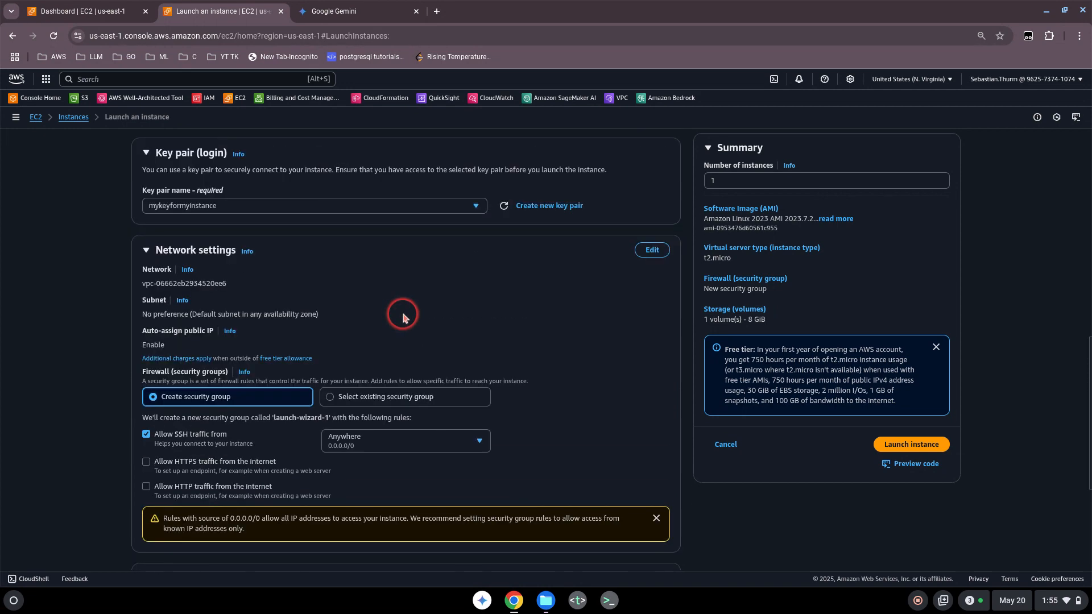
scroll(402, 316, "down", 4)
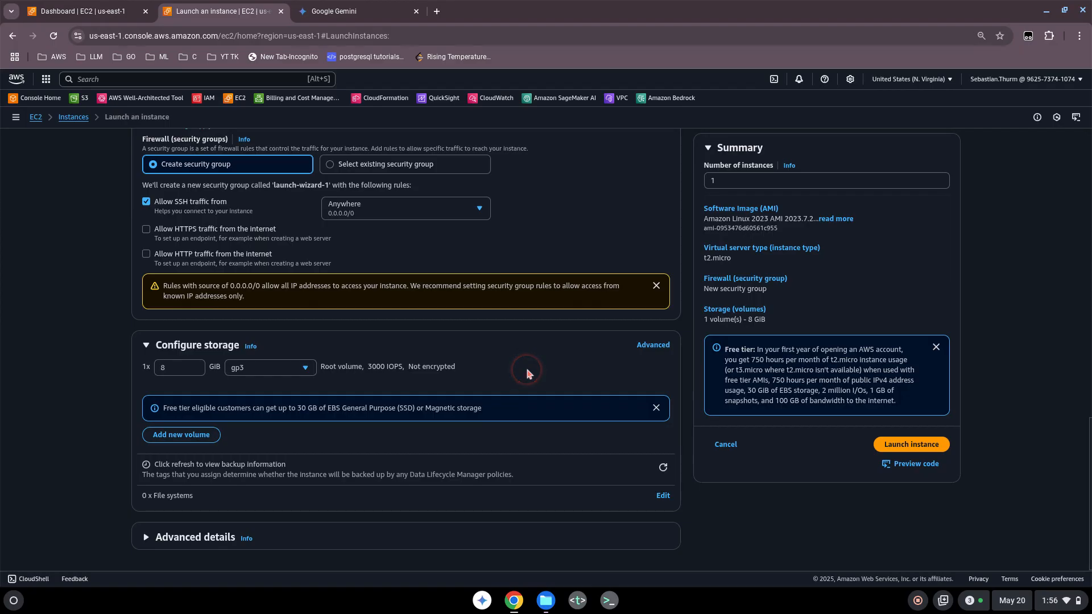
scroll(528, 373, "up", 10)
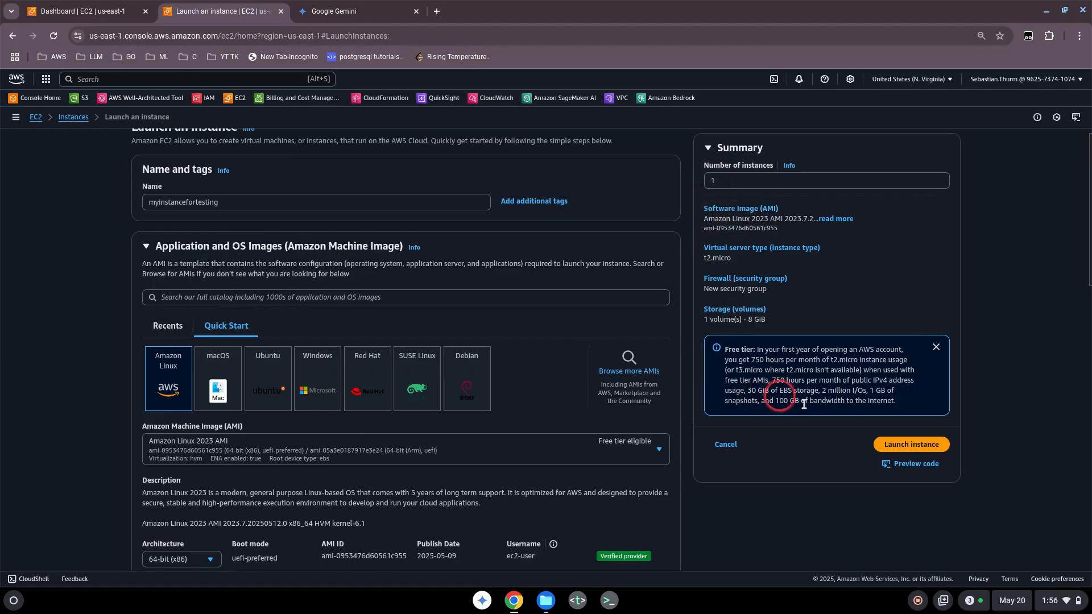
left_click(910, 445)
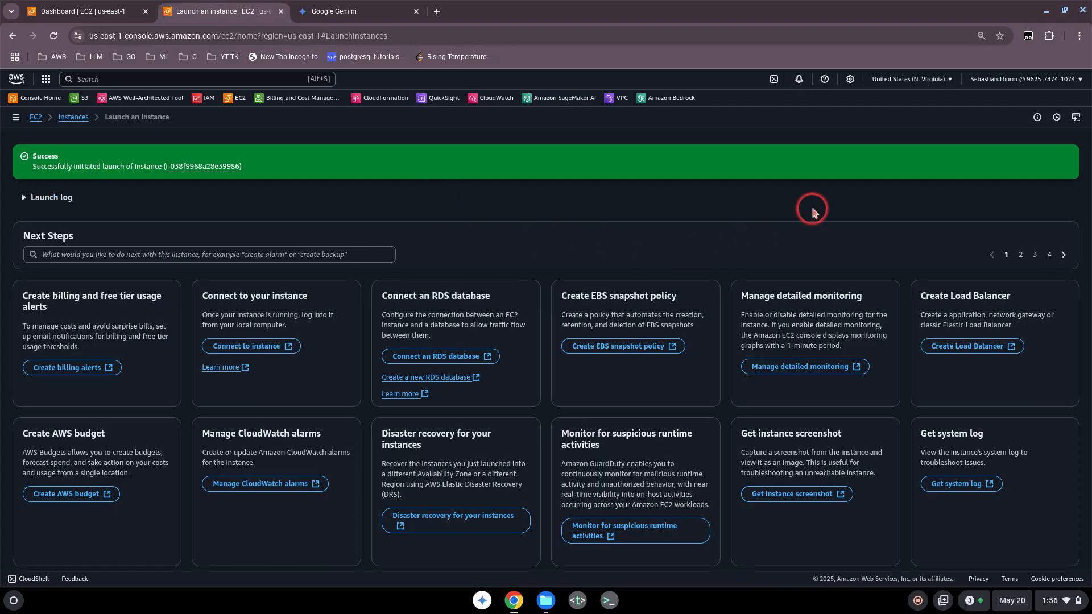
Go to the Instances list to see the new t2.micro instance running.
left_click(79, 118)
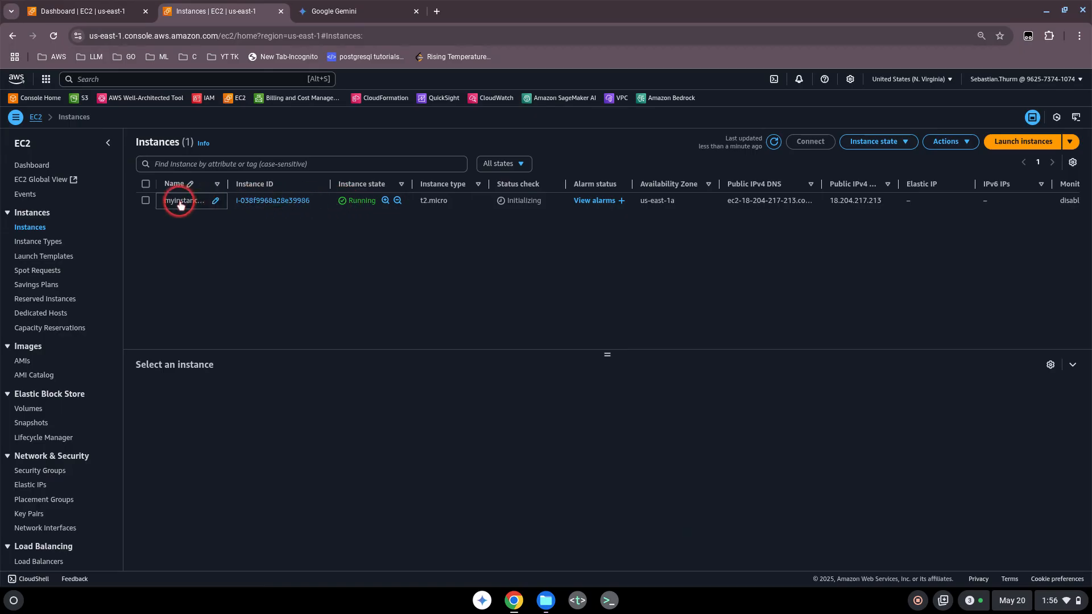
Select myinstancefortesting and view its monitoring data.
left_click(146, 200)
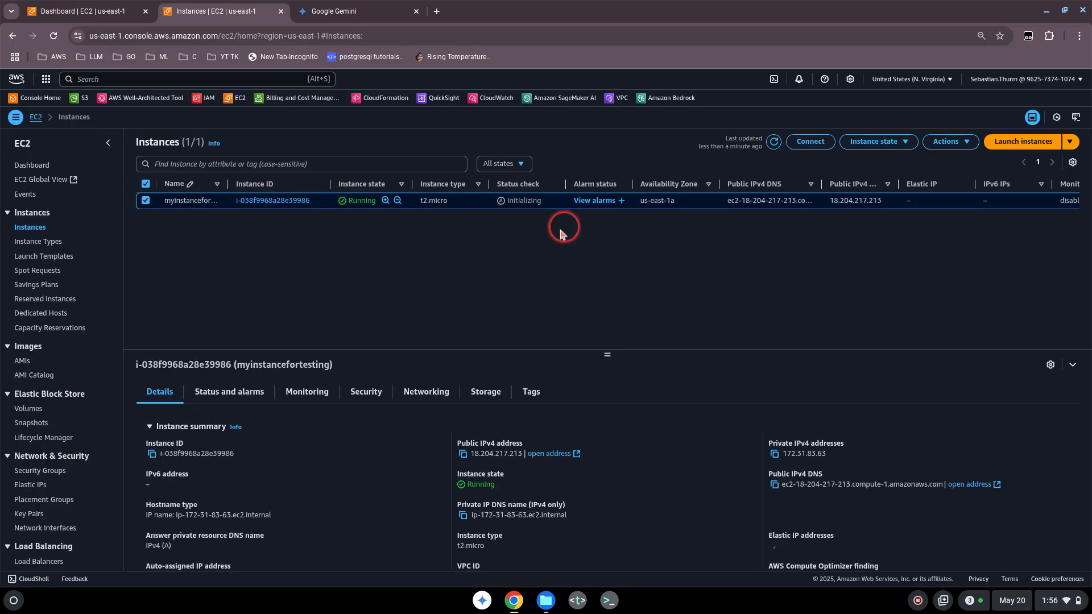
scroll(334, 419, "down", 3)
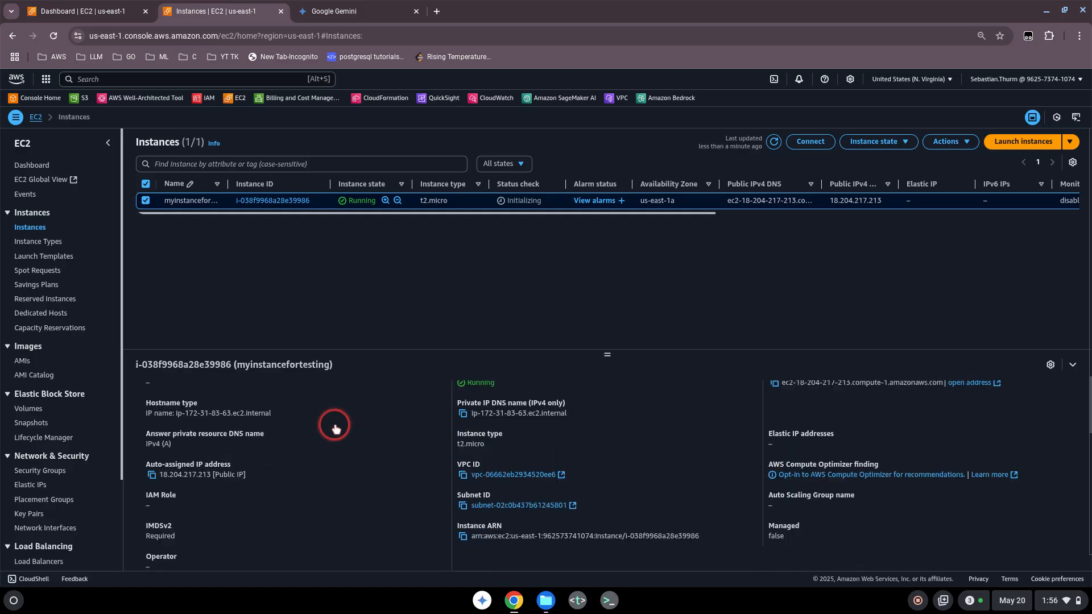
scroll(334, 419, "up", 3)
scroll(502, 462, "down", 2)
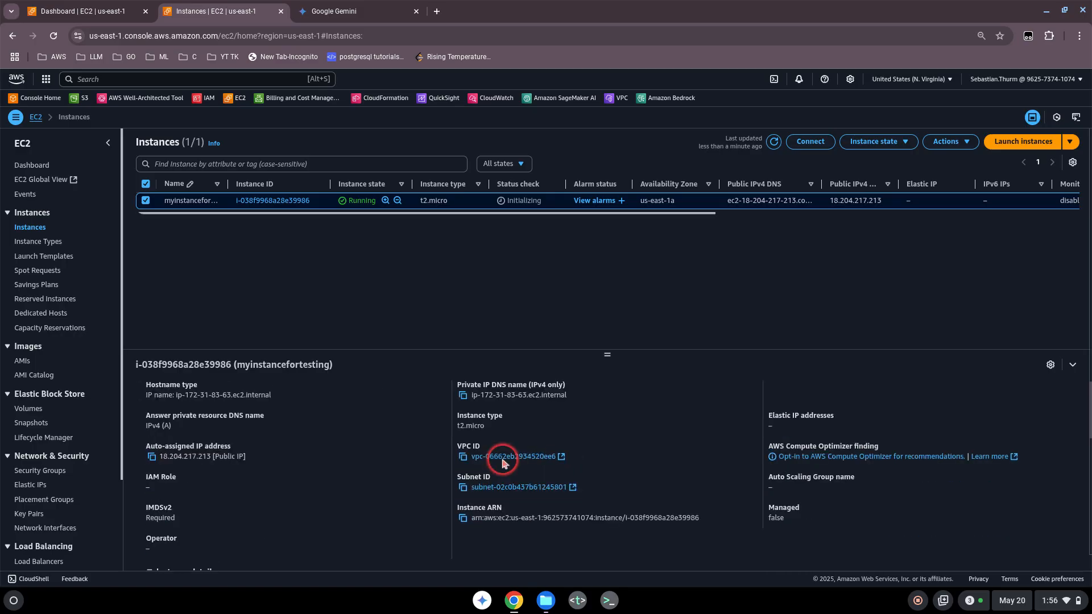
scroll(502, 463, "up", 2)
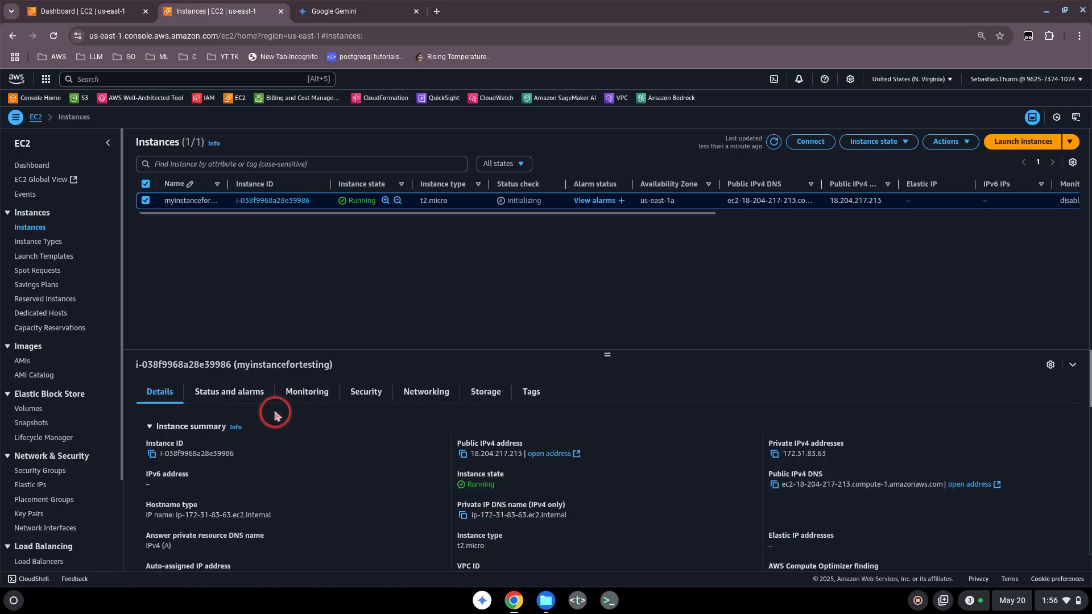
left_click(305, 393)
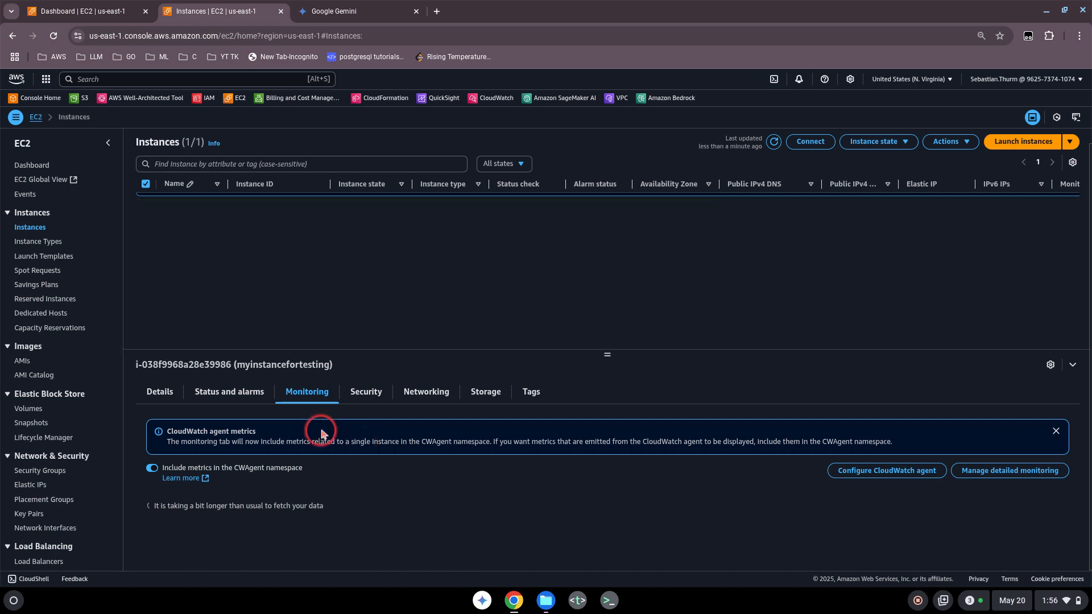
Review the 8 GiB root volume /dev/xvda under Storage, then return to the Details summary.
left_click(478, 396)
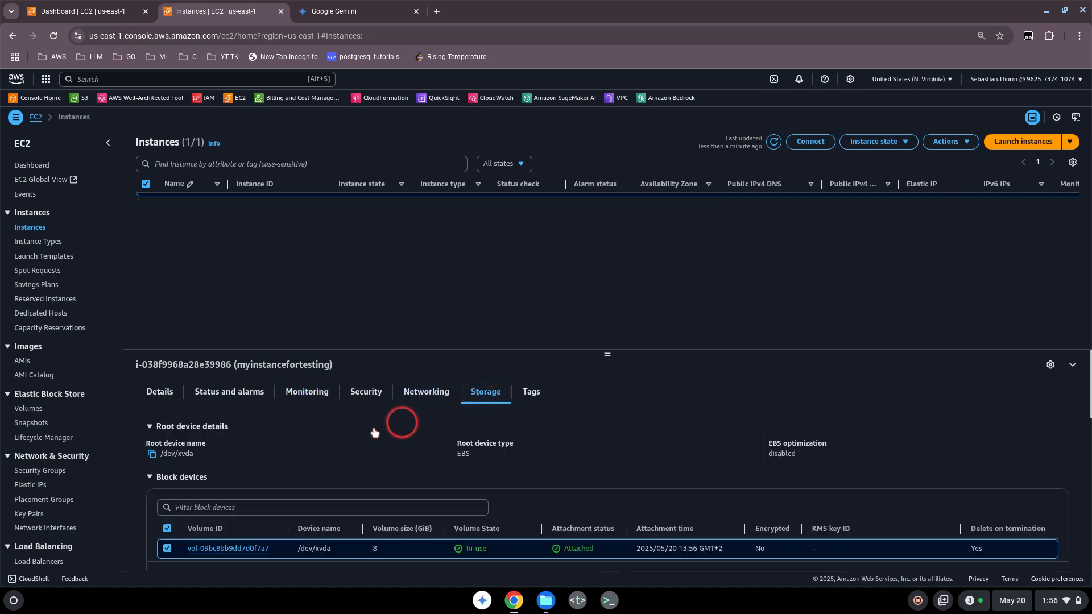
scroll(273, 449, "down", 2)
scroll(233, 472, "down", 5)
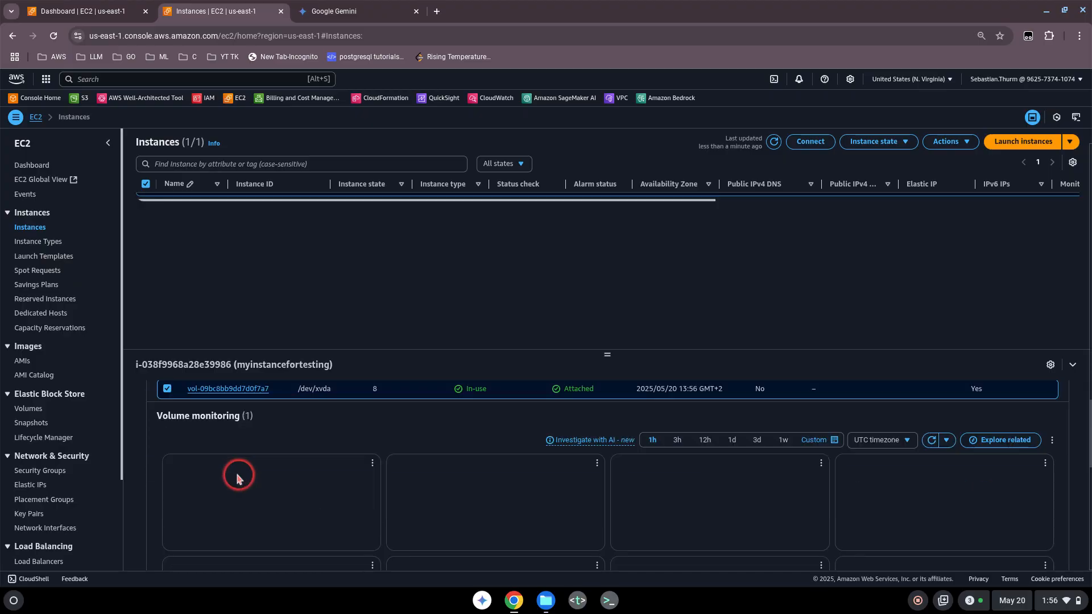
scroll(168, 476, "down", 2)
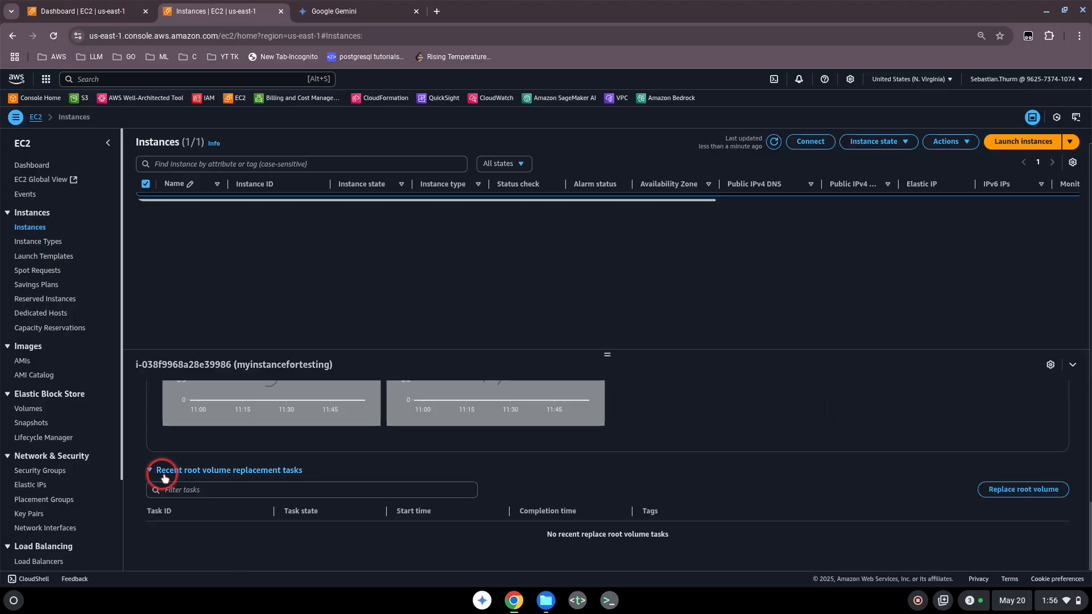
scroll(151, 460, "up", 8)
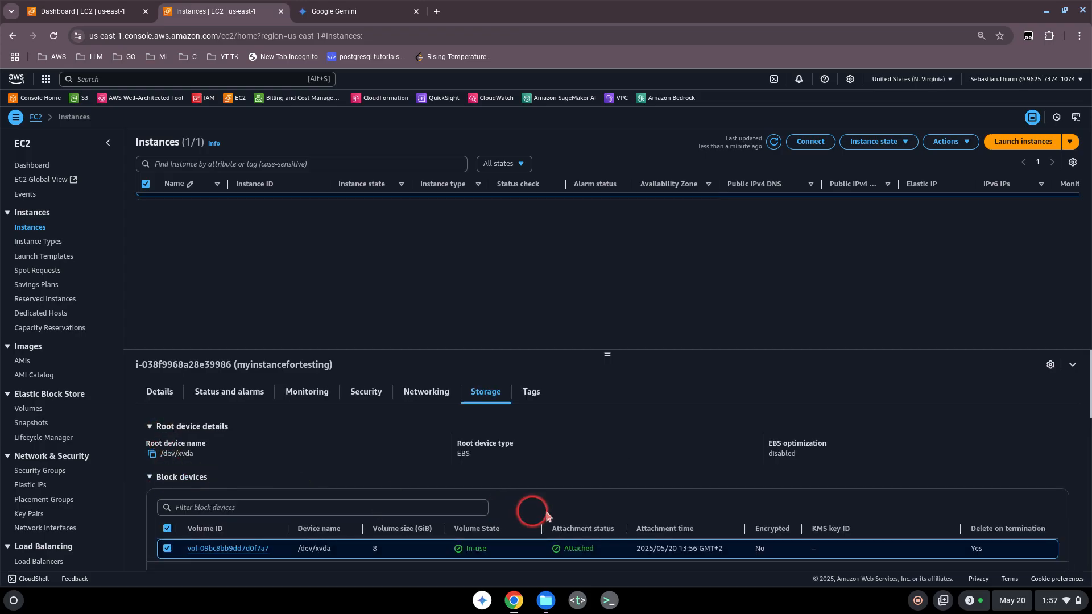
scroll(748, 500, "down", 1)
scroll(546, 478, "up", 1)
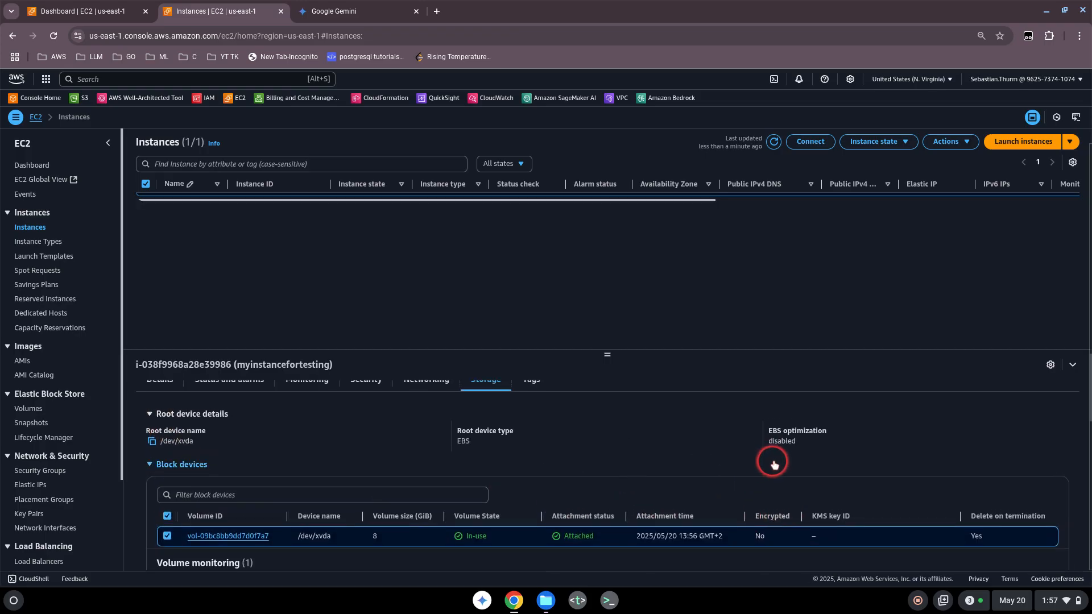
scroll(399, 431, "up", 1)
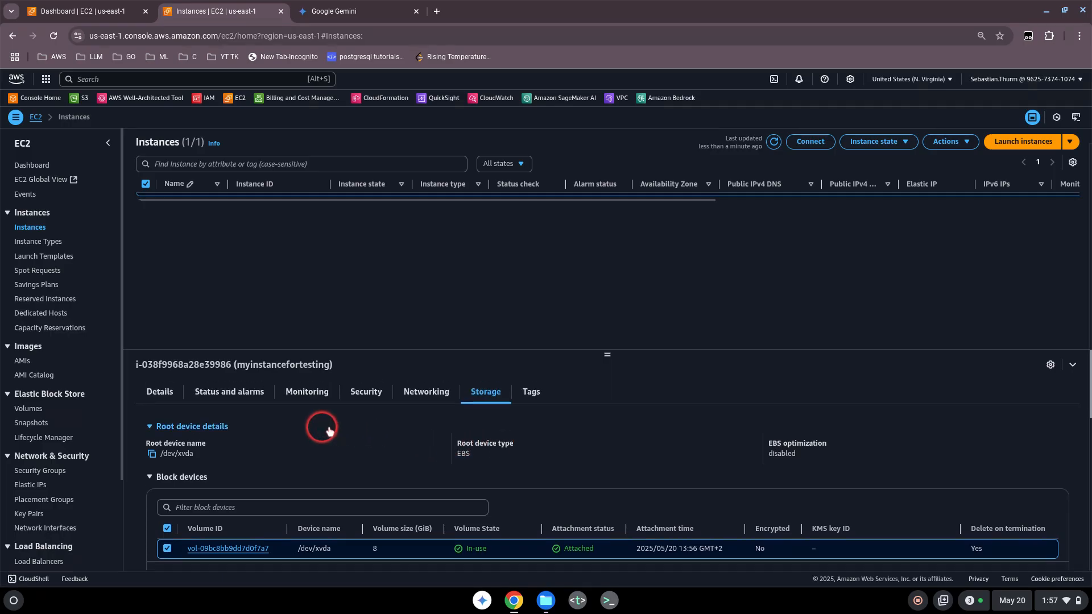
left_click(158, 398)
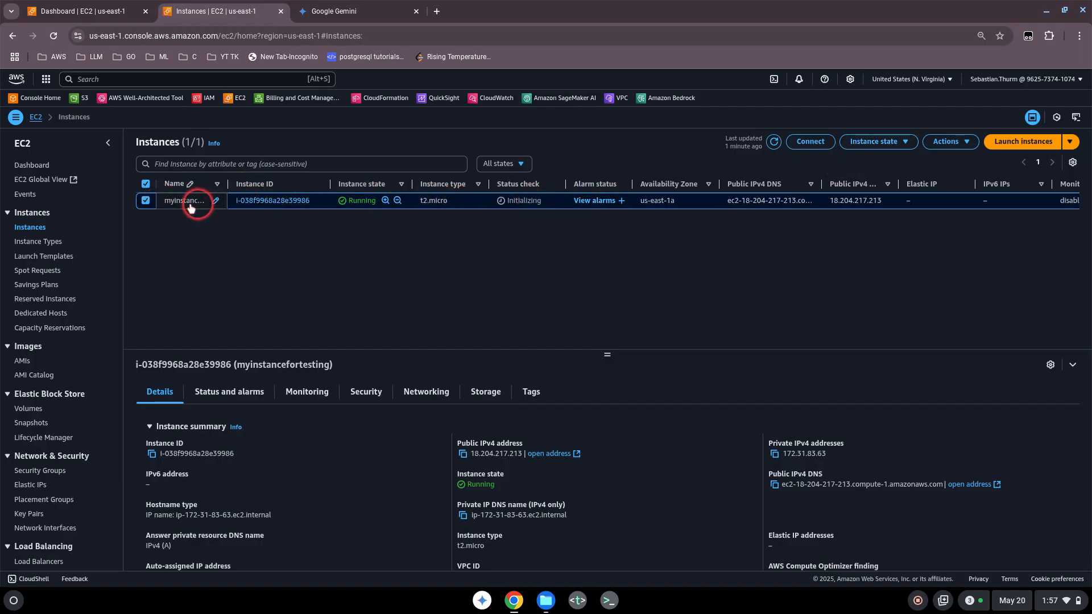
Connect to myinstancefortesting through EC2 Instance Connect as ec2-user over its public IP.
left_click(802, 140)
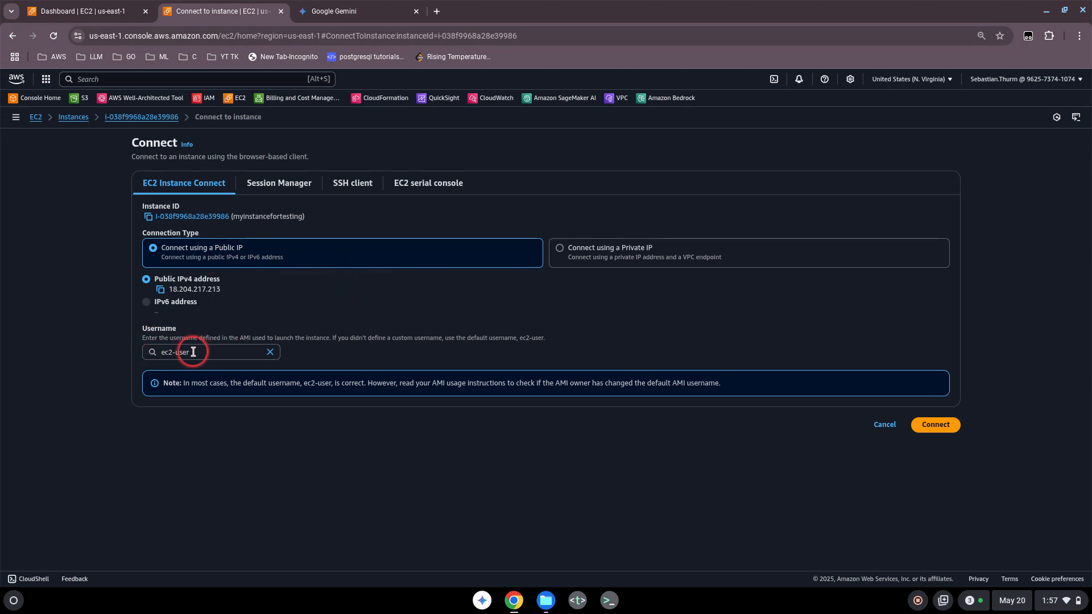
left_click(935, 424)
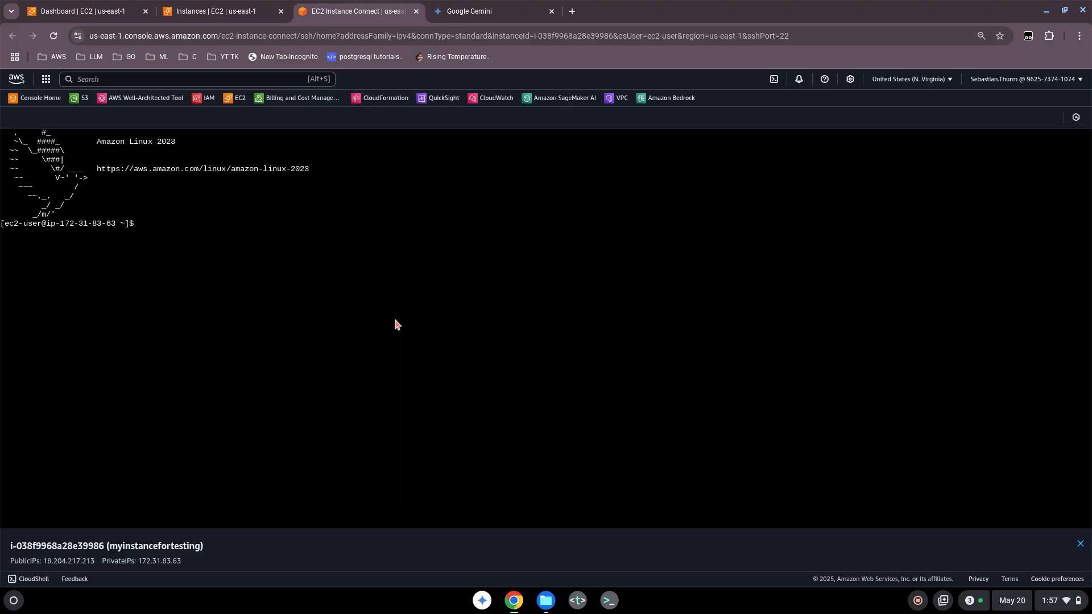
List the home directory with ls, then create the test folder with mkdir test.
left_click(150, 225)
key("Return")
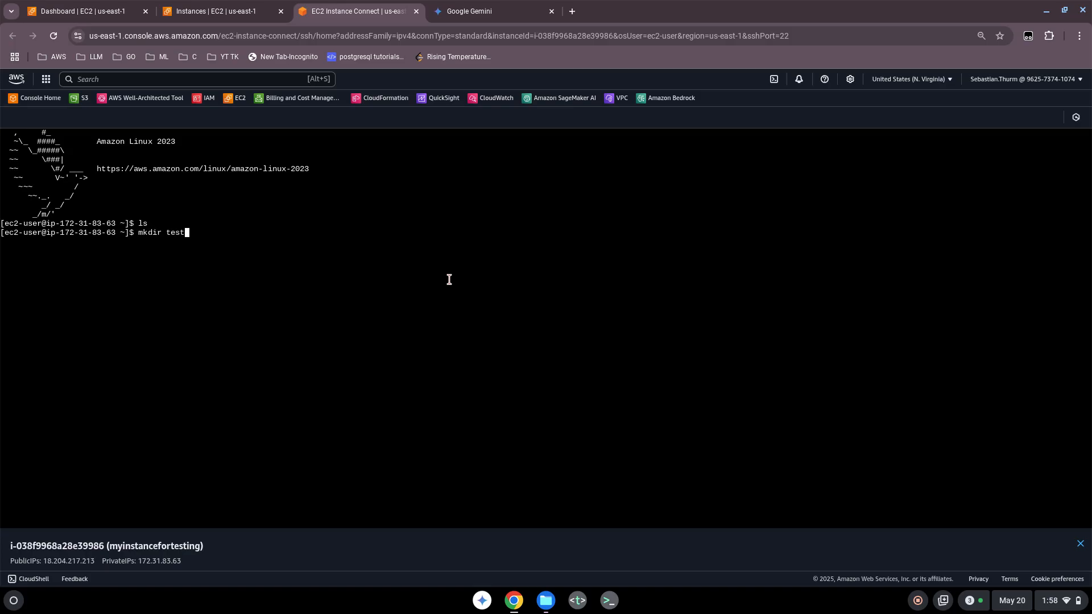
key("Return")
key("Return")
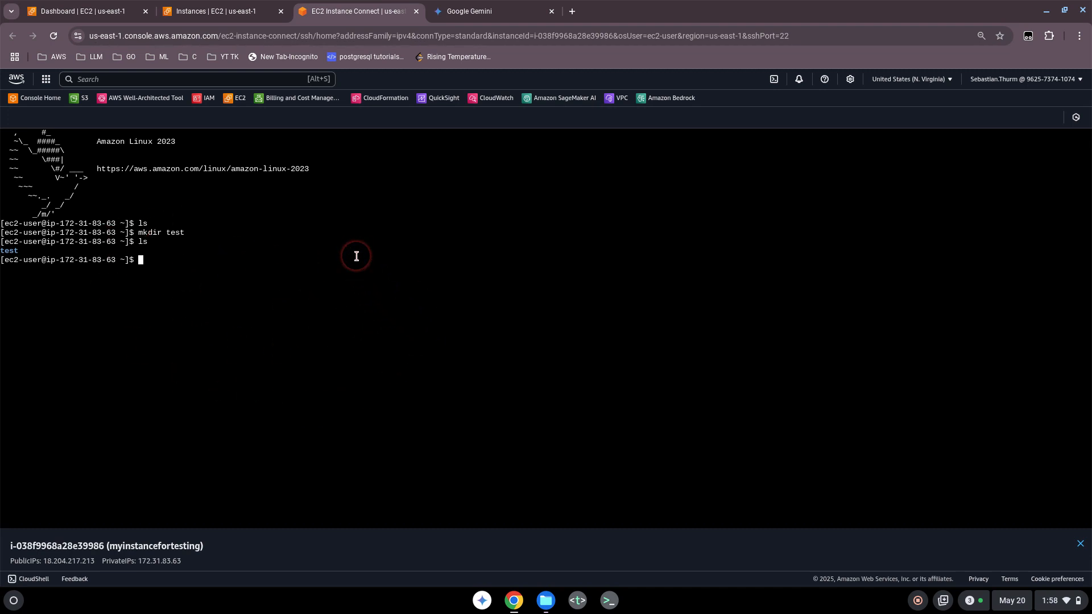
Stop myinstancefortesting from the Instances list using Instance state > Stop instance.
left_click(234, 18)
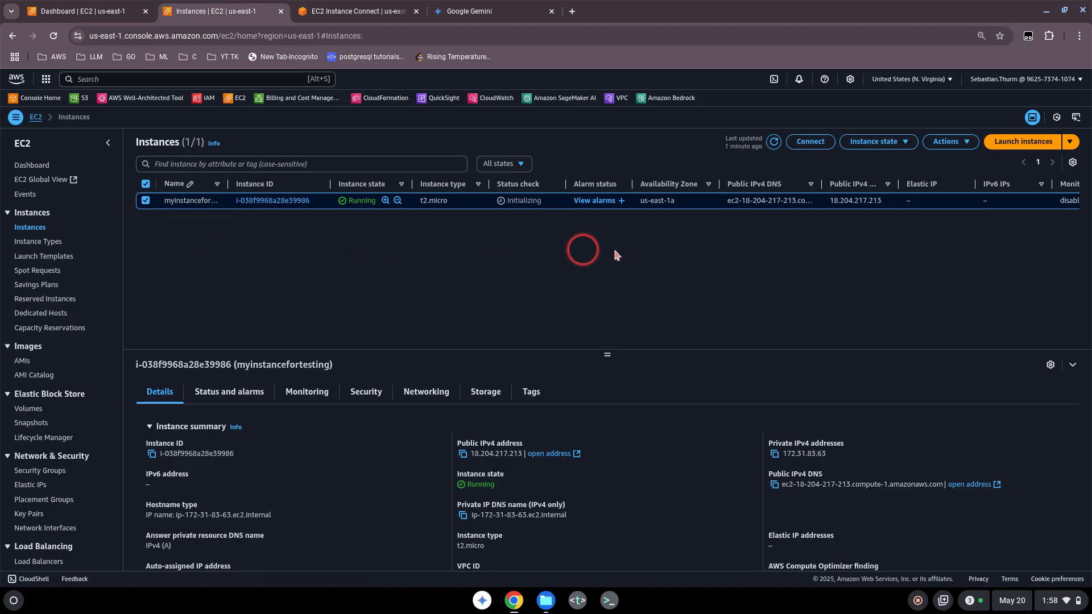
left_click(893, 143)
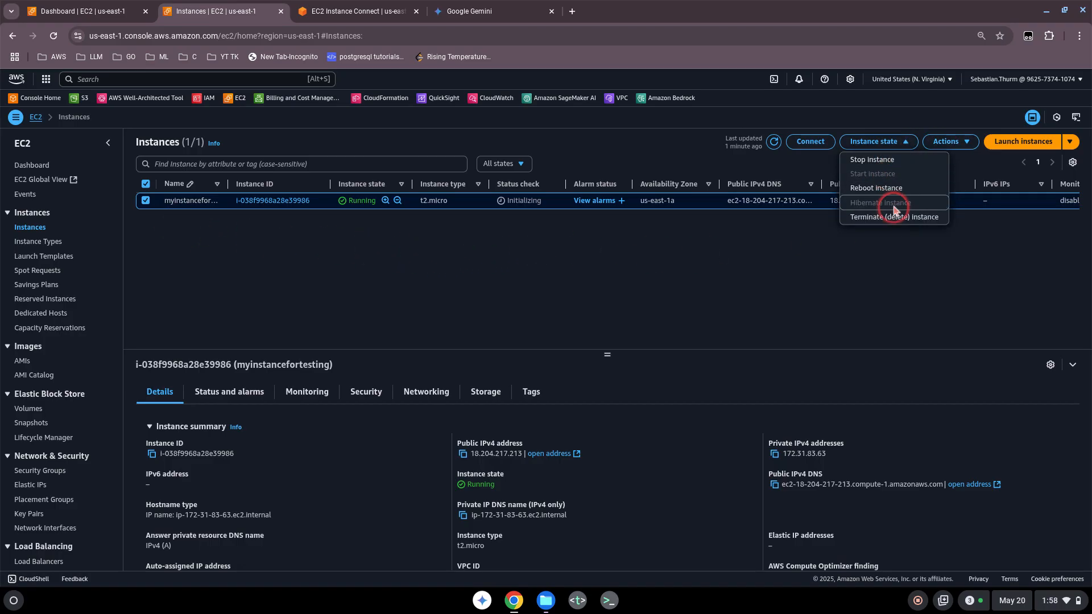
left_click(885, 159)
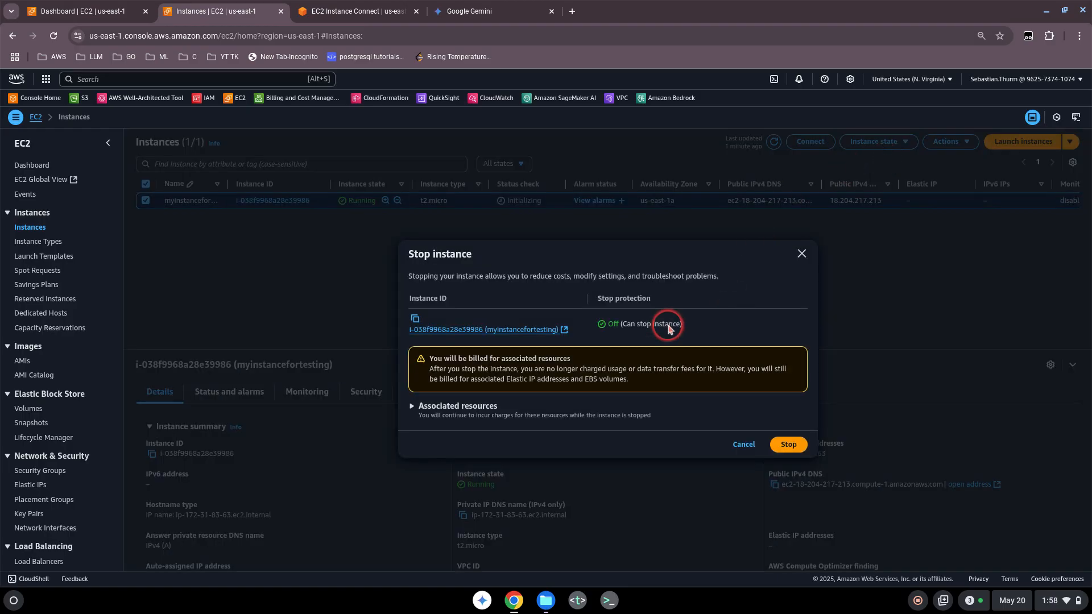
left_click(789, 444)
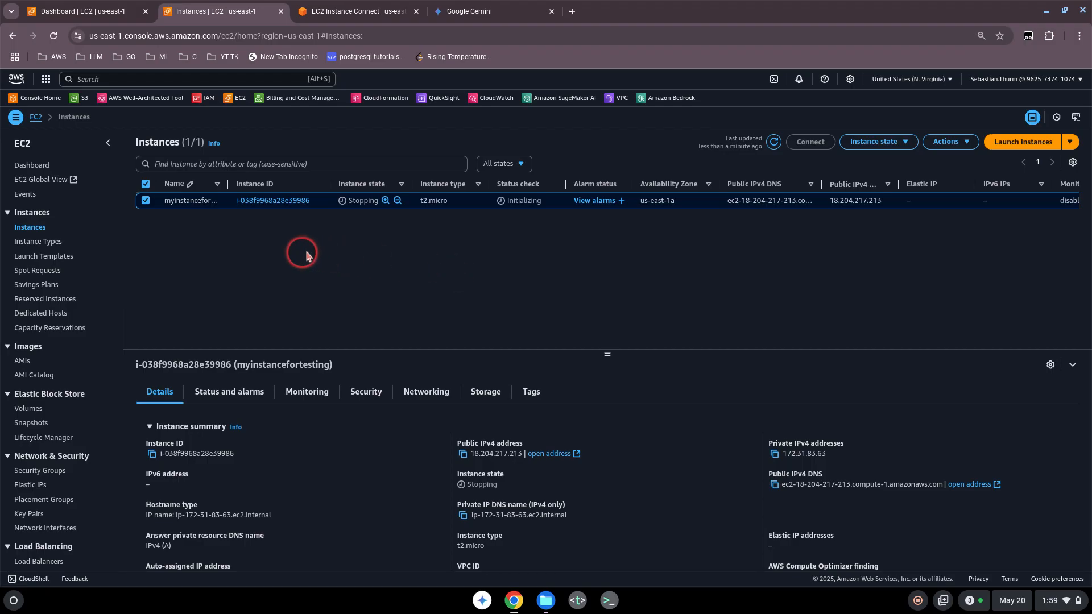
Terminate (delete) the instance myinstancefortesting and confirm the deletion.
left_click(909, 147)
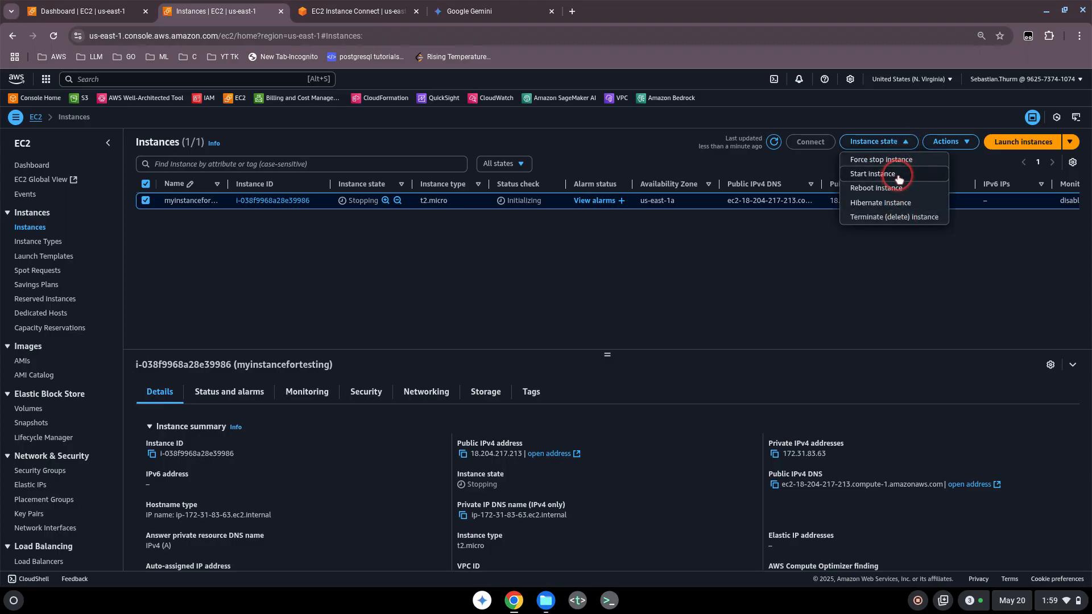
left_click(914, 222)
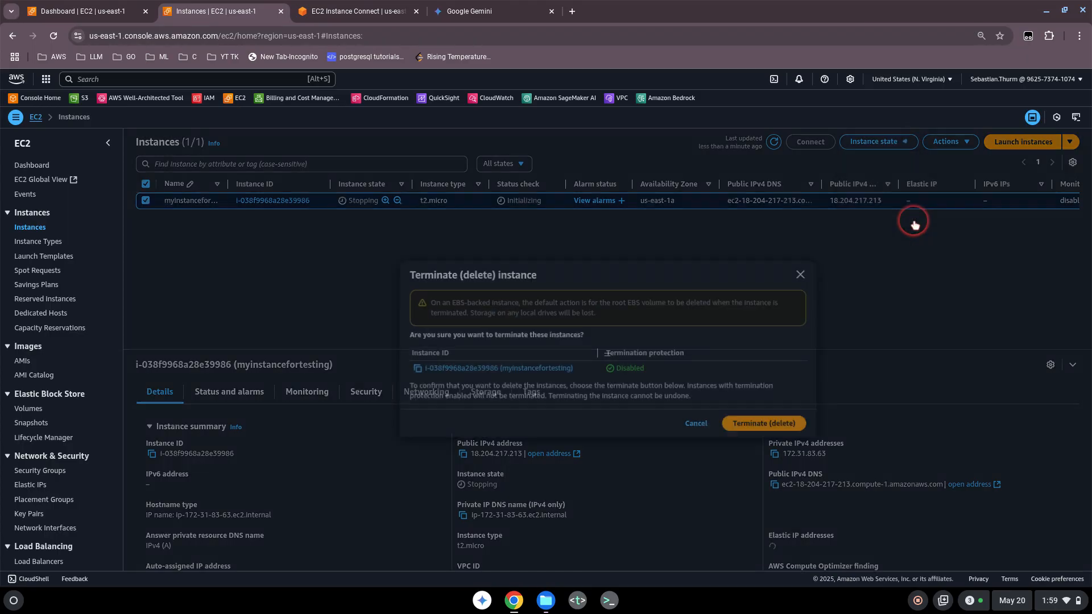
left_click(766, 427)
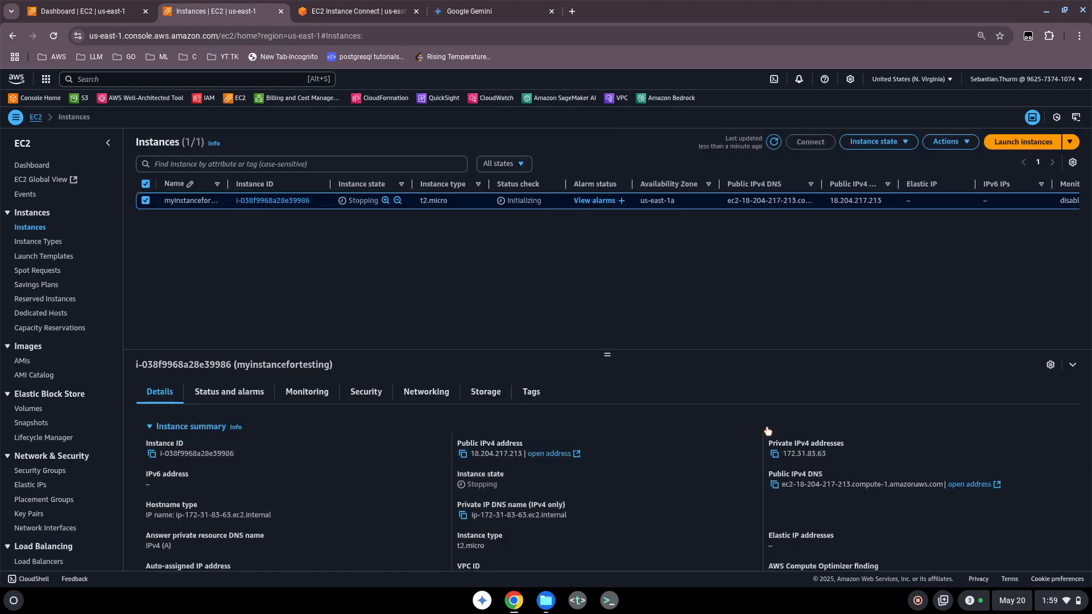
left_click(507, 308)
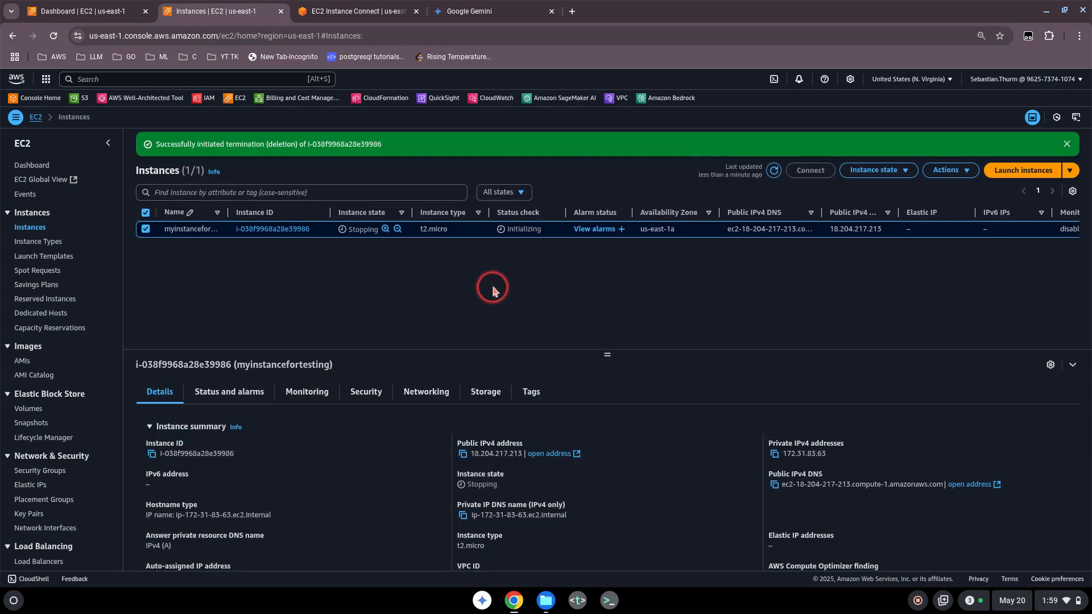
Dismiss the termination notice and refresh the list to show the instance as Shutting-down.
left_click(1067, 144)
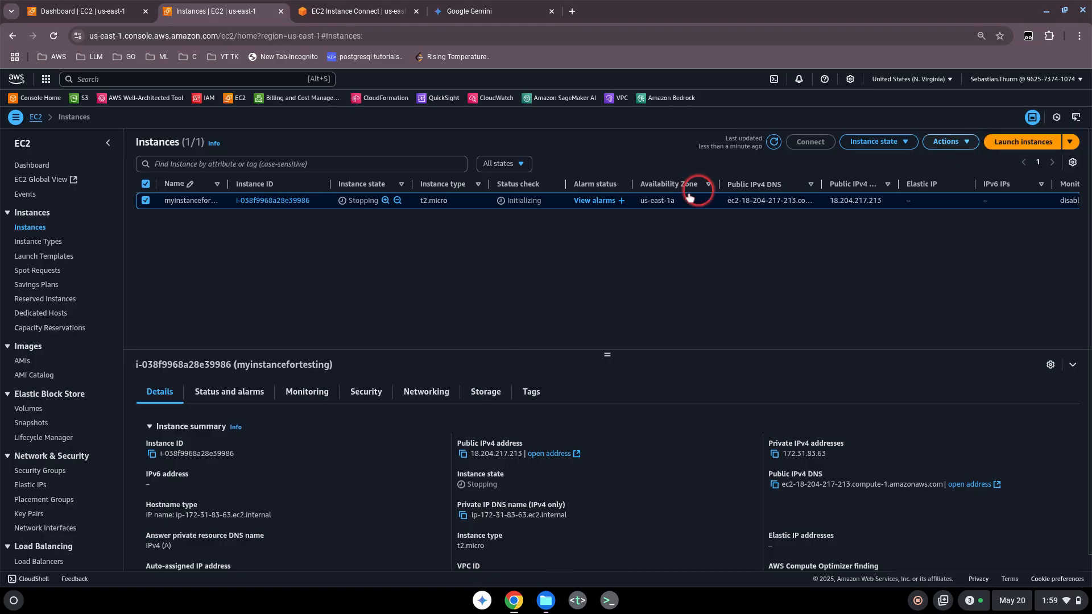
left_click(774, 144)
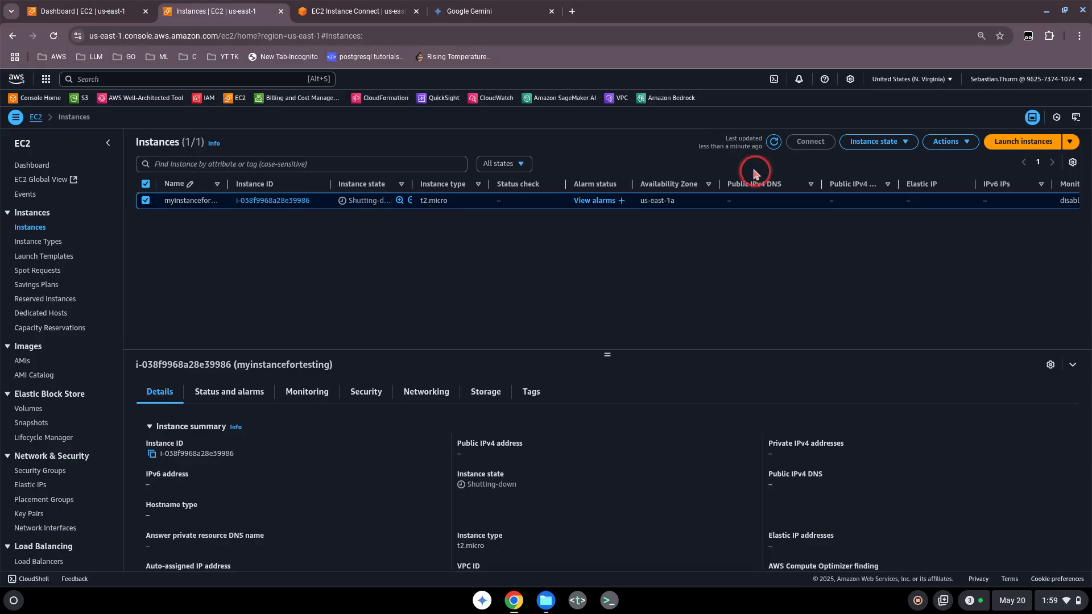
left_click(775, 143)
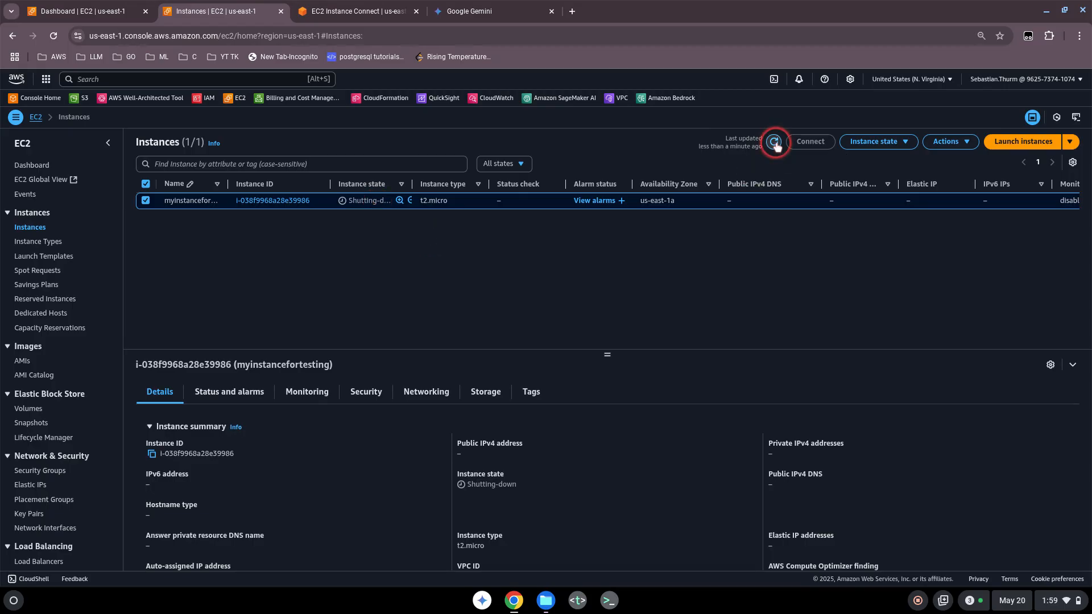